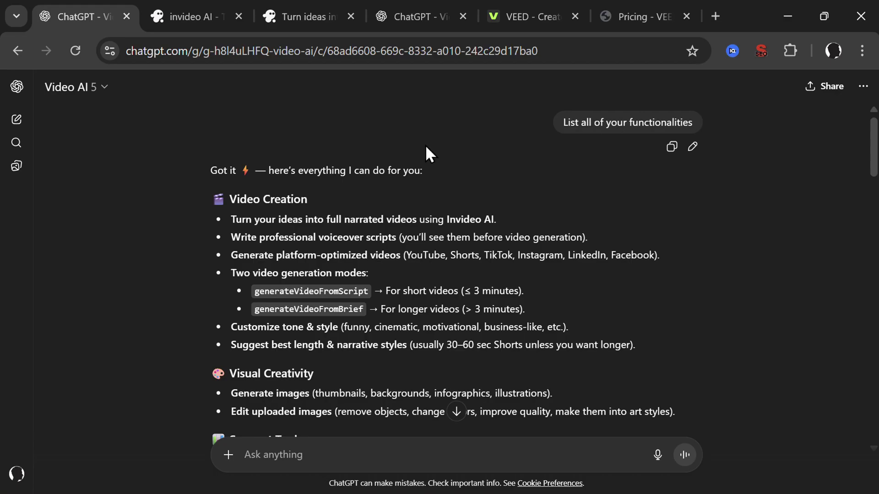
Highlight the Video Creation heading and the workflow summary in the invideo GPT's overview
{"action": "triple_click", "coordinate": [279, 199]}
{"action": "scroll", "coordinate": [304, 204], "scroll_direction": "down", "scroll_amount": 1}
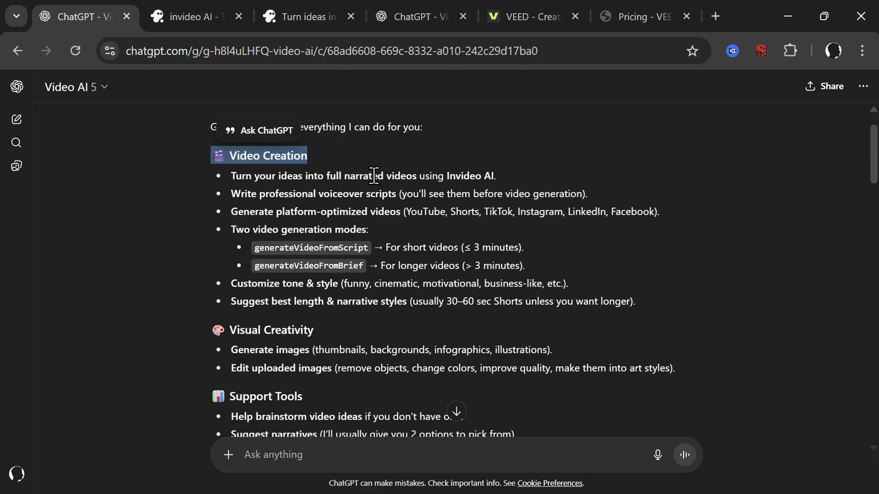
{"action": "scroll", "coordinate": [413, 174], "scroll_direction": "down", "scroll_amount": 2}
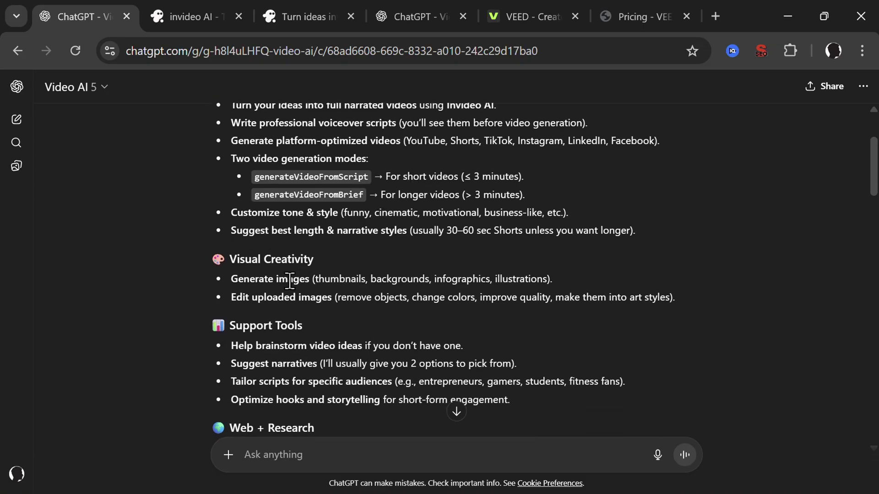
{"action": "scroll", "coordinate": [349, 290], "scroll_direction": "down", "scroll_amount": 1}
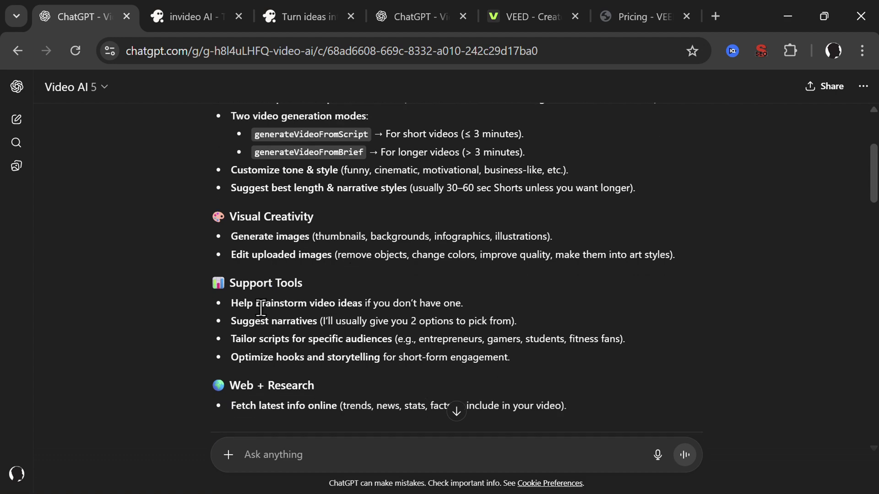
{"action": "scroll", "coordinate": [373, 303], "scroll_direction": "down", "scroll_amount": 3}
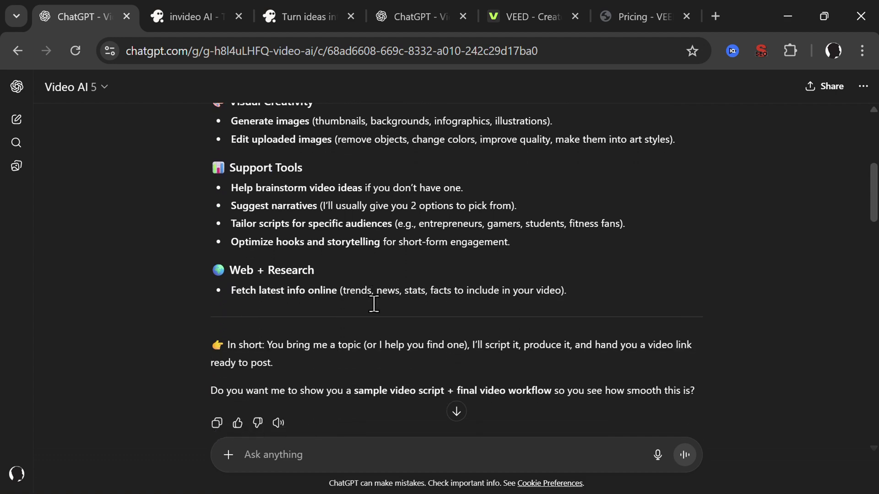
{"action": "scroll", "coordinate": [375, 304], "scroll_direction": "down", "scroll_amount": 1}
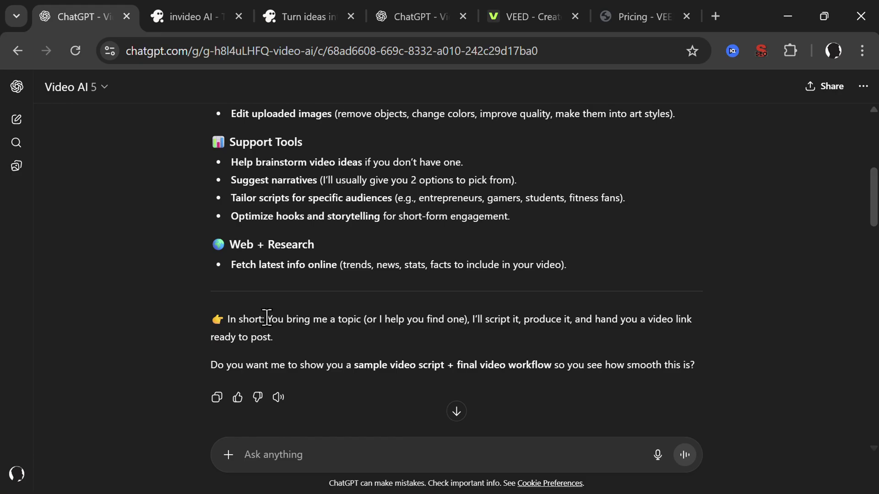
{"action": "left_click_drag", "start_coordinate": [268, 320], "coordinate": [293, 334]}
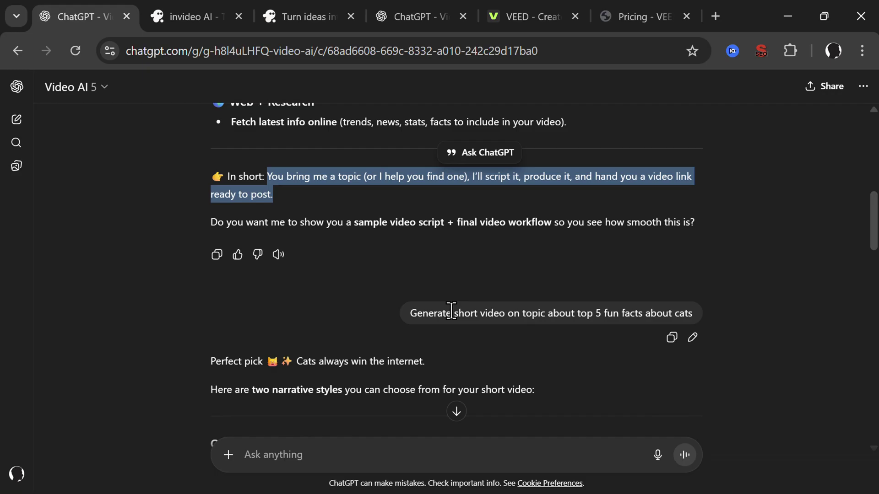
Highlight the 'top 5 fun facts about cats' video request, then clear the highlight
{"action": "left_click", "coordinate": [451, 312]}
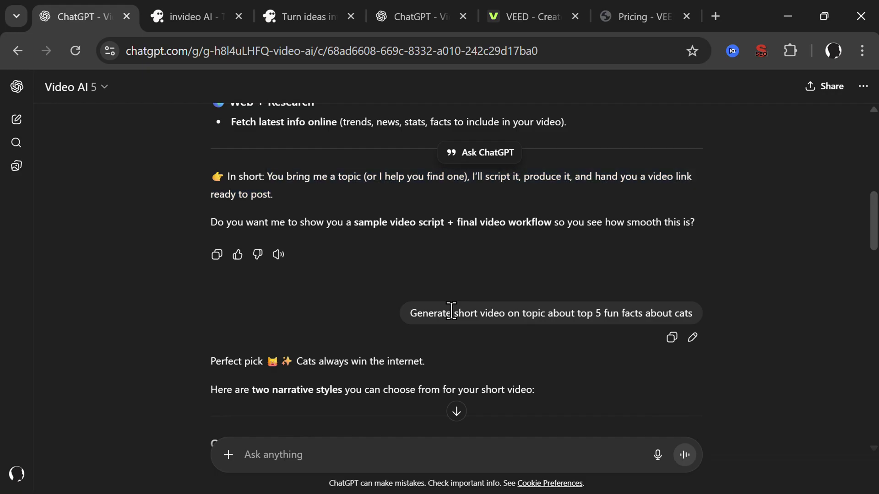
{"action": "triple_click", "coordinate": [451, 311]}
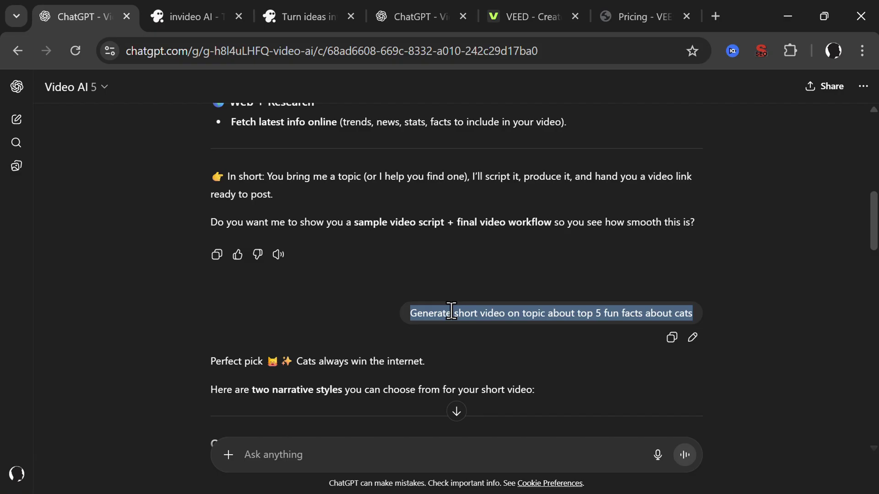
{"action": "left_click", "coordinate": [341, 317]}
{"action": "scroll", "coordinate": [232, 236], "scroll_direction": "down", "scroll_amount": 5}
Review Option A: Fun & Quirky and its cat-facts voiceover script
{"action": "left_click_drag", "start_coordinate": [209, 192], "coordinate": [400, 191]}
{"action": "scroll", "coordinate": [400, 190], "scroll_direction": "down", "scroll_amount": 1}
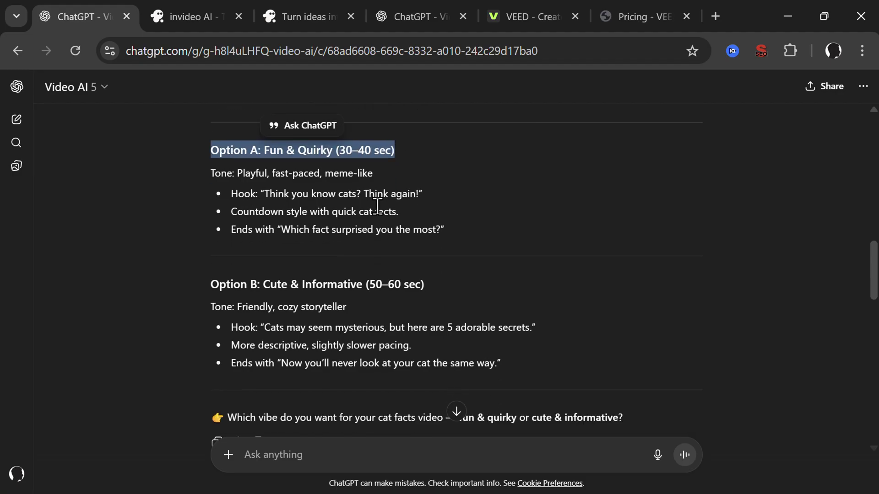
{"action": "left_click_drag", "start_coordinate": [211, 285], "coordinate": [440, 280]}
{"action": "scroll", "coordinate": [440, 280], "scroll_direction": "down", "scroll_amount": 2}
{"action": "scroll", "coordinate": [372, 286], "scroll_direction": "down", "scroll_amount": 2}
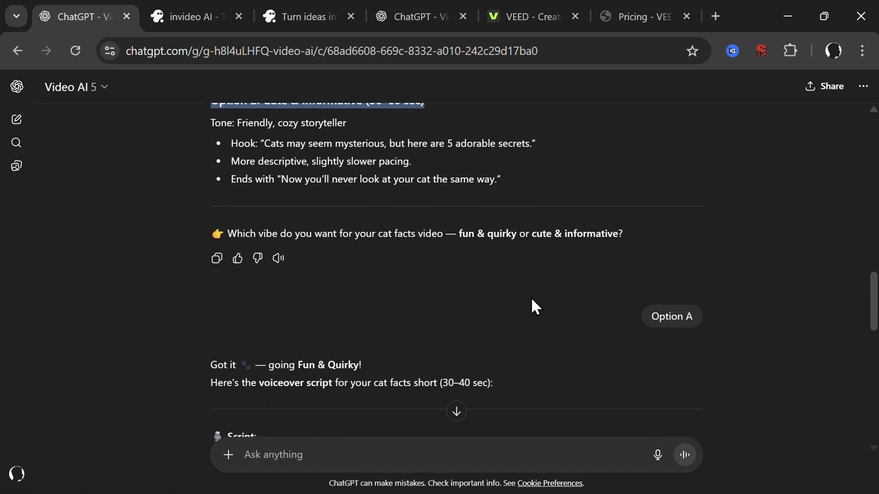
{"action": "left_click_drag", "start_coordinate": [652, 317], "coordinate": [685, 319]}
{"action": "scroll", "coordinate": [435, 306], "scroll_direction": "down", "scroll_amount": 1}
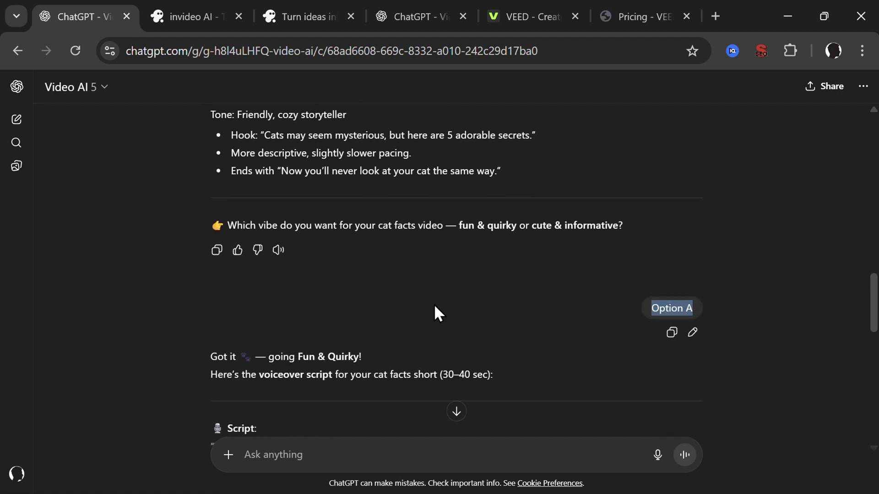
{"action": "scroll", "coordinate": [435, 306], "scroll_direction": "down", "scroll_amount": 4}
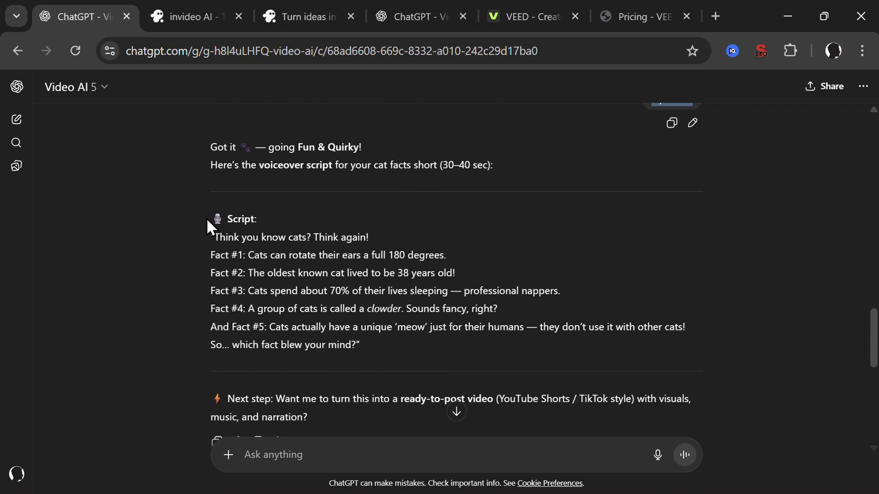
{"action": "left_click_drag", "start_coordinate": [207, 216], "coordinate": [412, 359]}
Scroll to the note that invideo was contacted and the 'Top 5 Fun Facts About Cats' link
{"action": "scroll", "coordinate": [267, 262], "scroll_direction": "down", "scroll_amount": 3}
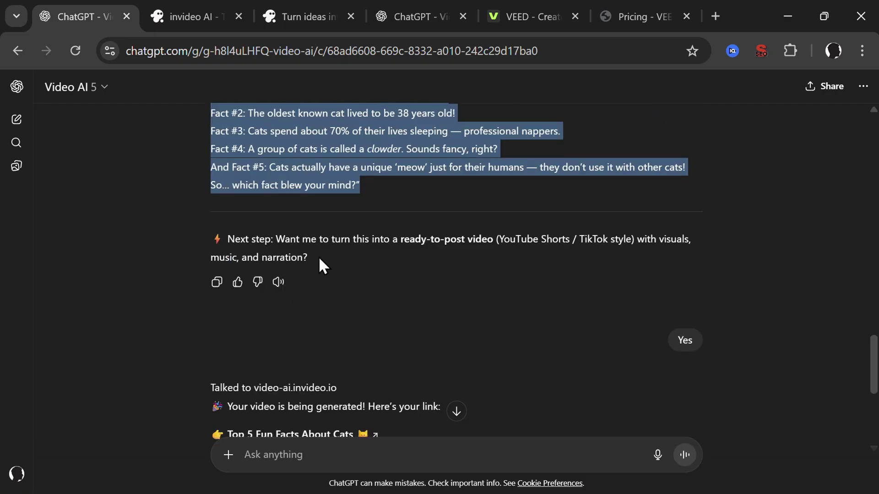
{"action": "scroll", "coordinate": [320, 262], "scroll_direction": "down", "scroll_amount": 2}
{"action": "scroll", "coordinate": [488, 279], "scroll_direction": "down", "scroll_amount": 2}
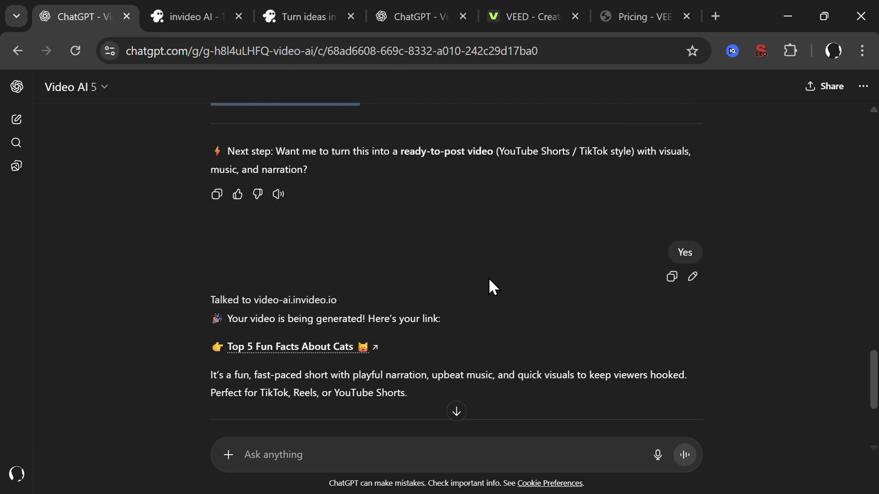
{"action": "left_click_drag", "start_coordinate": [210, 241], "coordinate": [344, 245]}
{"action": "scroll", "coordinate": [404, 235], "scroll_direction": "down", "scroll_amount": 1}
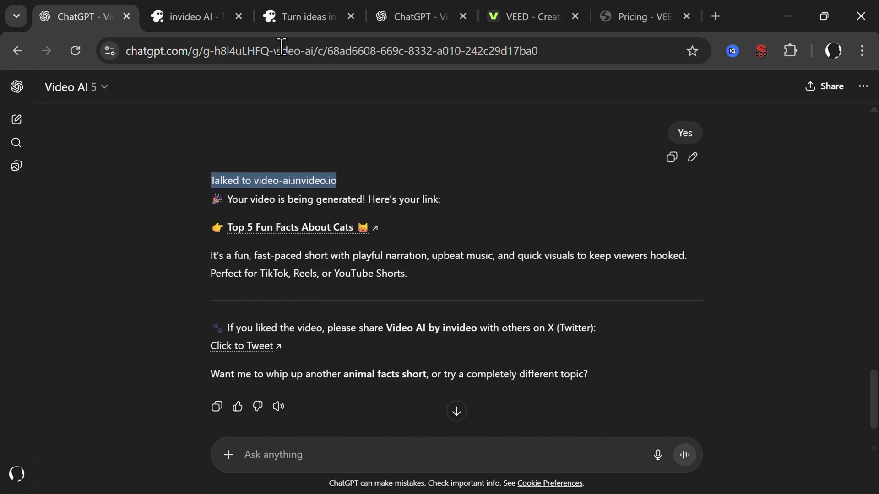
{"action": "left_click", "coordinate": [178, 14]}
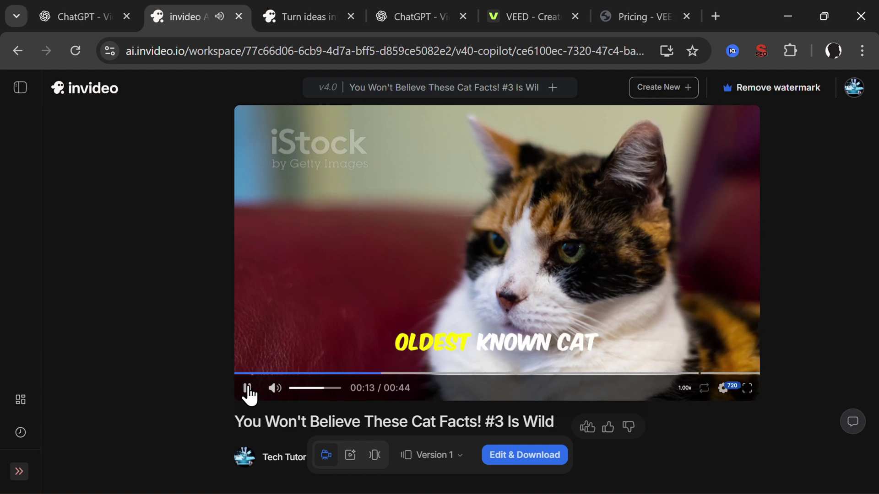
{"action": "left_click", "coordinate": [247, 389]}
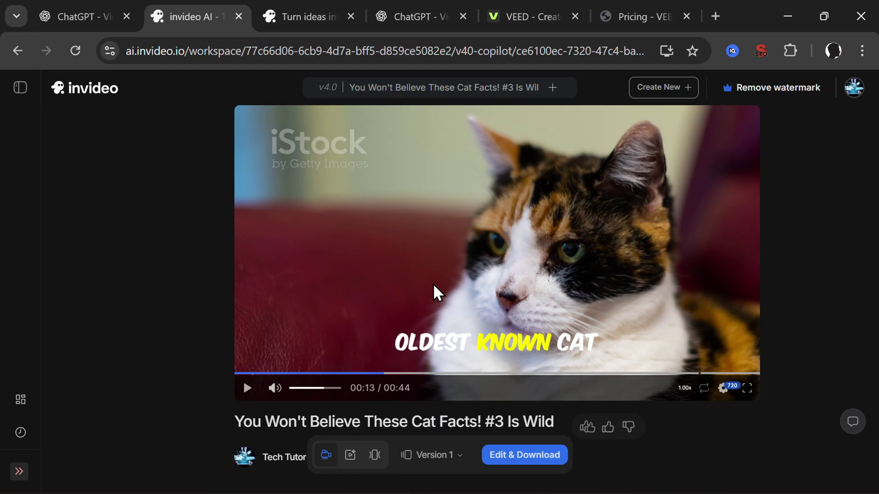
{"action": "left_click", "coordinate": [246, 389]}
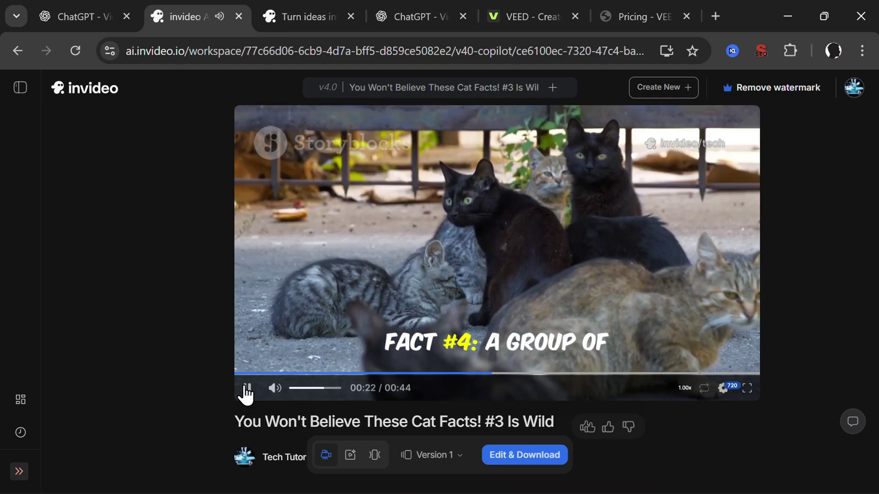
{"action": "left_click", "coordinate": [247, 389]}
{"action": "left_click", "coordinate": [461, 455]}
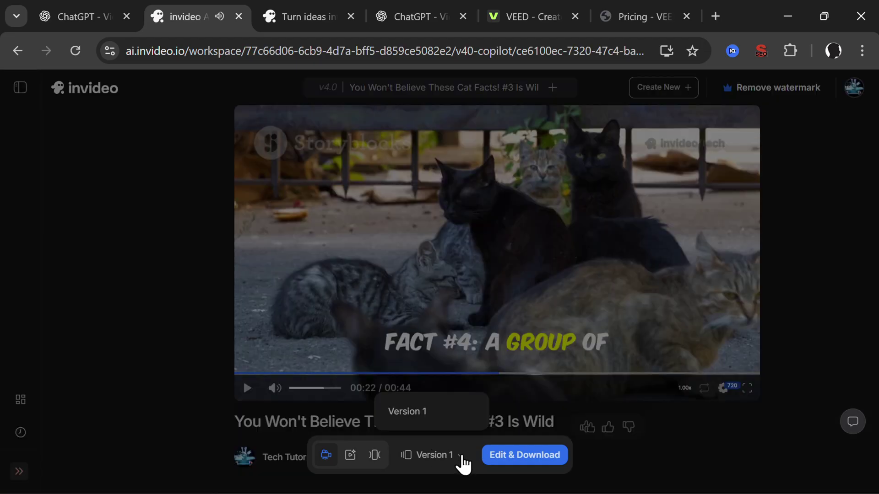
{"action": "left_click", "coordinate": [166, 345]}
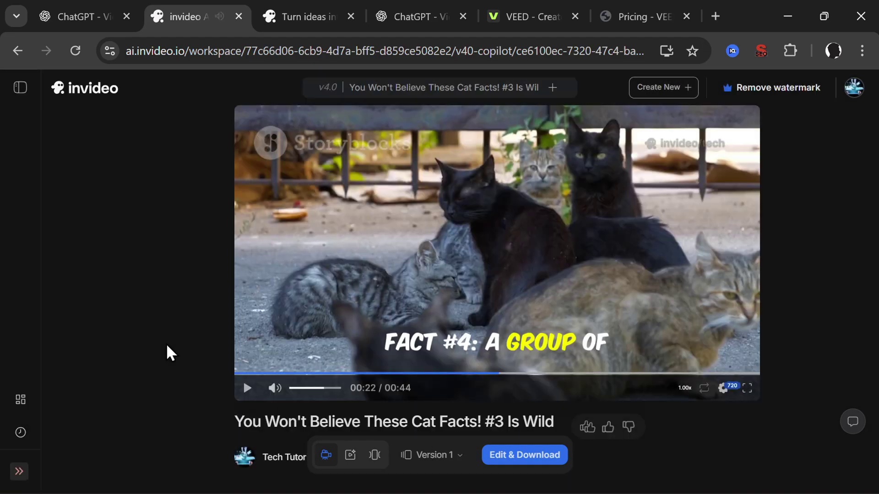
{"action": "left_click", "coordinate": [242, 390]}
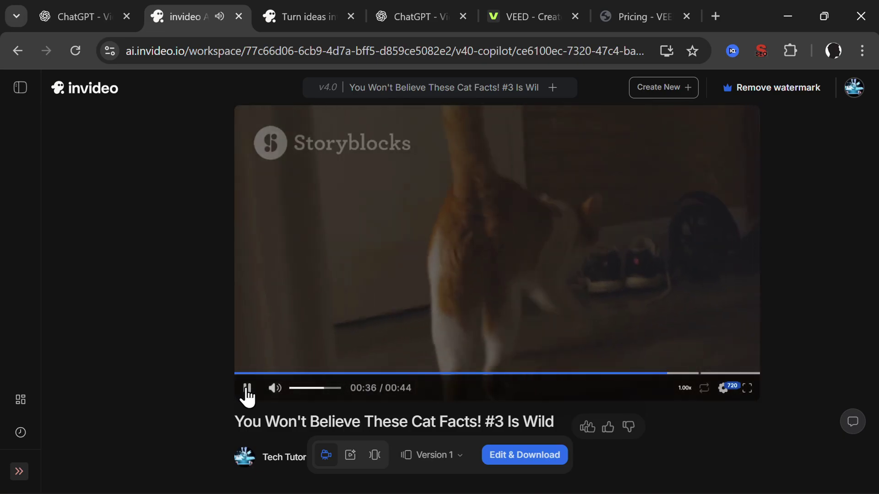
{"action": "left_click", "coordinate": [248, 389]}
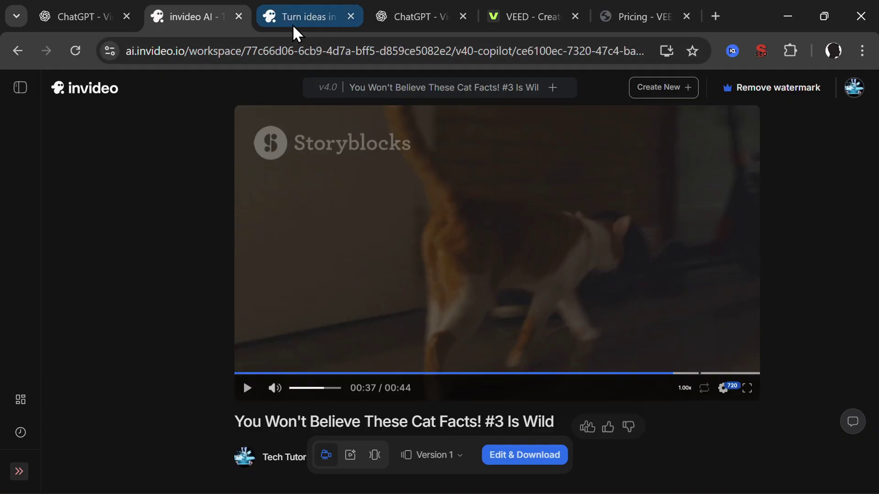
{"action": "left_click", "coordinate": [295, 8]}
{"action": "left_click_drag", "start_coordinate": [257, 225], "coordinate": [309, 231]}
{"action": "scroll", "coordinate": [252, 298], "scroll_direction": "down", "scroll_amount": 5}
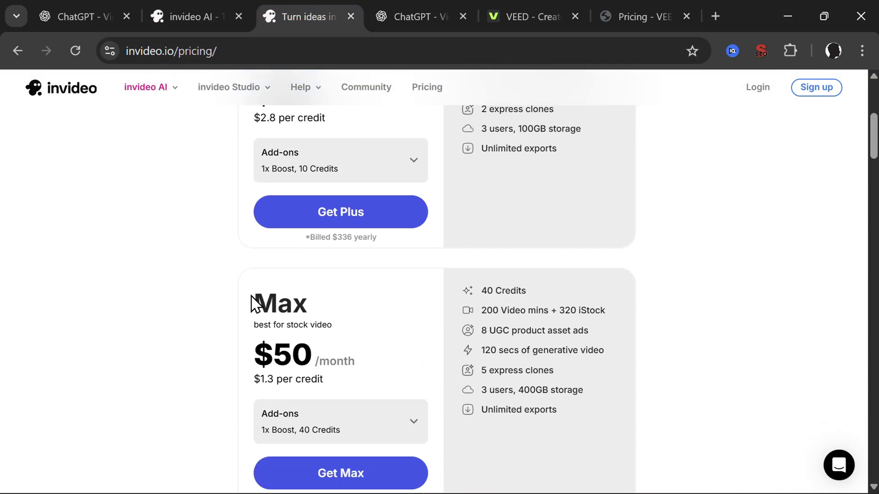
{"action": "scroll", "coordinate": [283, 315], "scroll_direction": "down", "scroll_amount": 12}
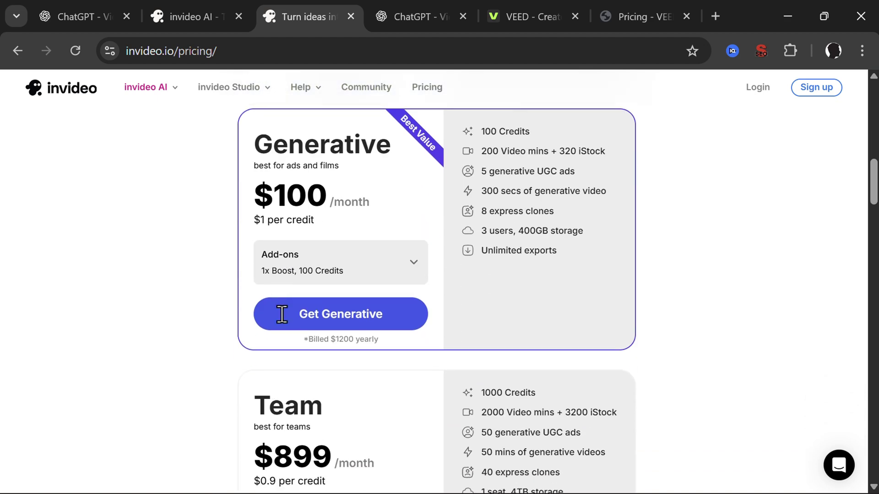
{"action": "scroll", "coordinate": [282, 315], "scroll_direction": "down", "scroll_amount": 5}
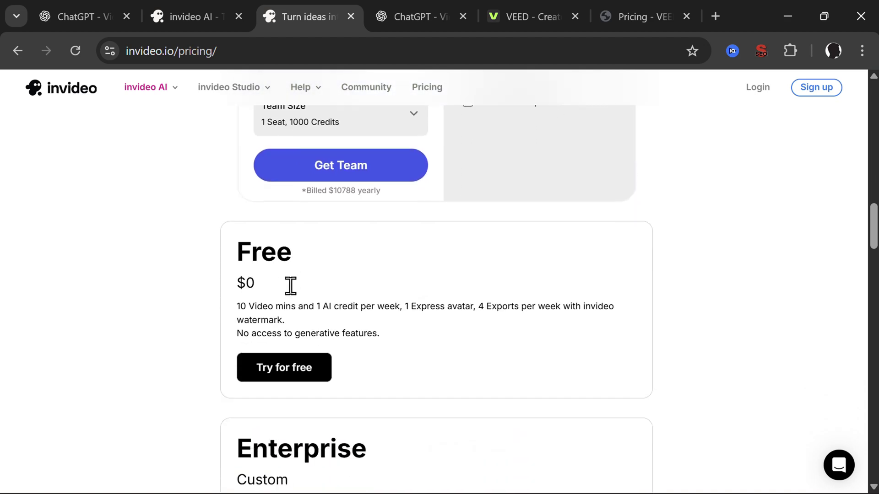
{"action": "left_click_drag", "start_coordinate": [232, 242], "coordinate": [412, 322]}
{"action": "left_click", "coordinate": [281, 271]}
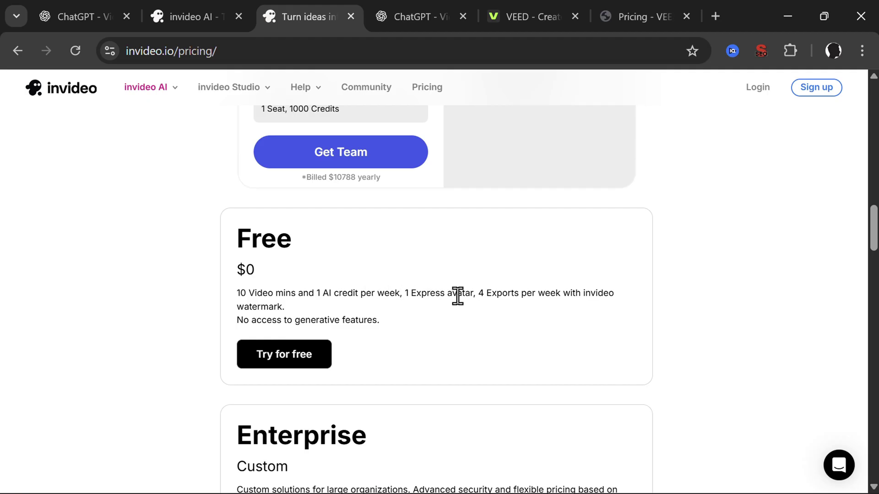
{"action": "triple_click", "coordinate": [491, 293]}
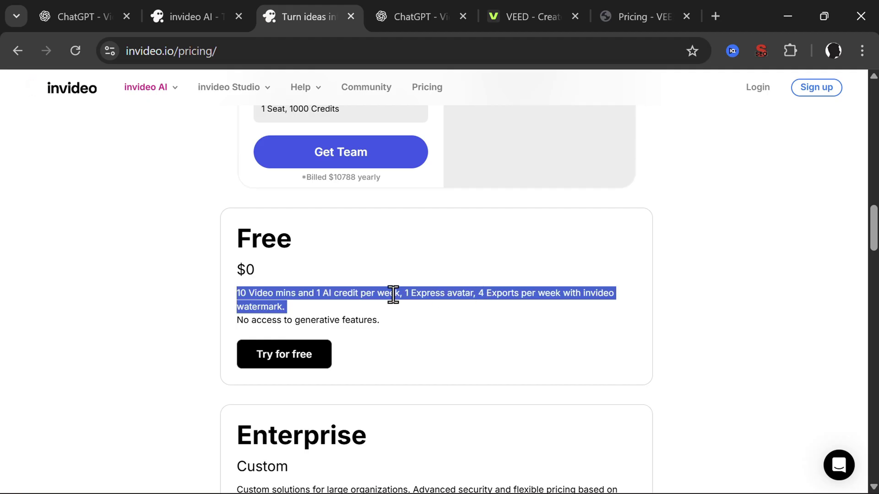
{"action": "left_click", "coordinate": [264, 298]}
{"action": "scroll", "coordinate": [201, 279], "scroll_direction": "up", "scroll_amount": 20}
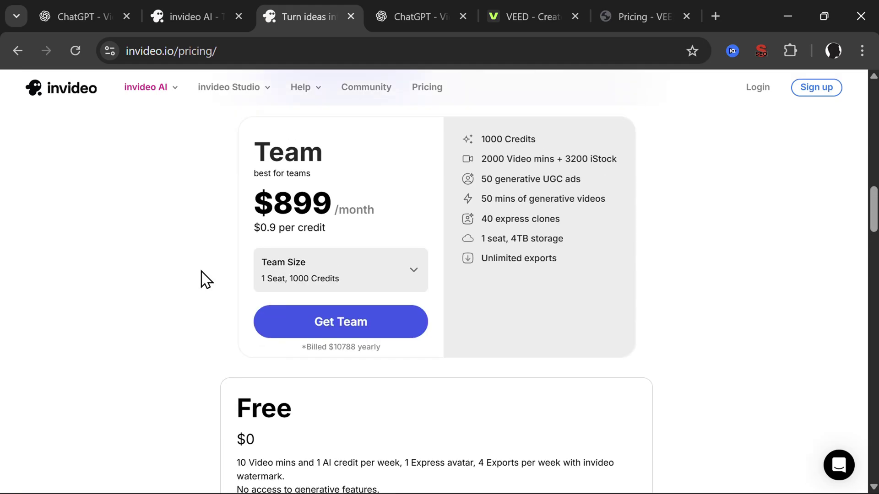
{"action": "left_click", "coordinate": [174, 9]}
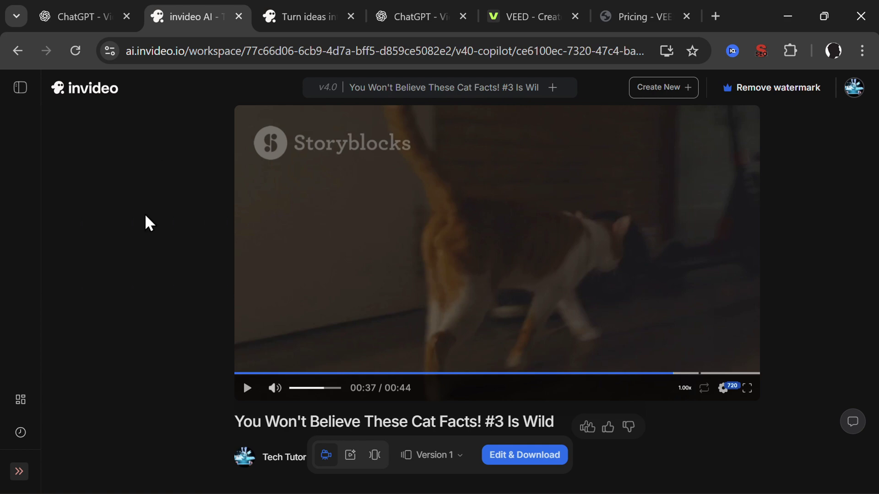
{"action": "key", "text": "ctrl+Tab"}
{"action": "key", "text": "ctrl+Tab"}
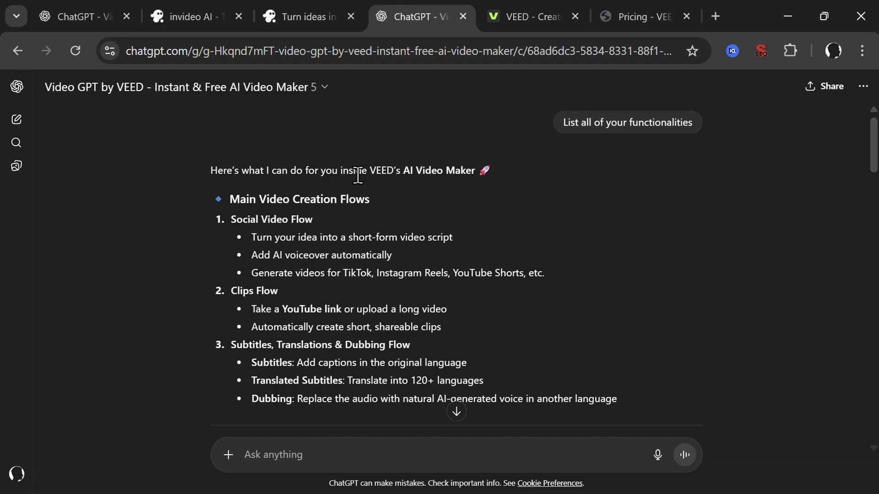
{"action": "left_click_drag", "start_coordinate": [371, 169], "coordinate": [467, 173]}
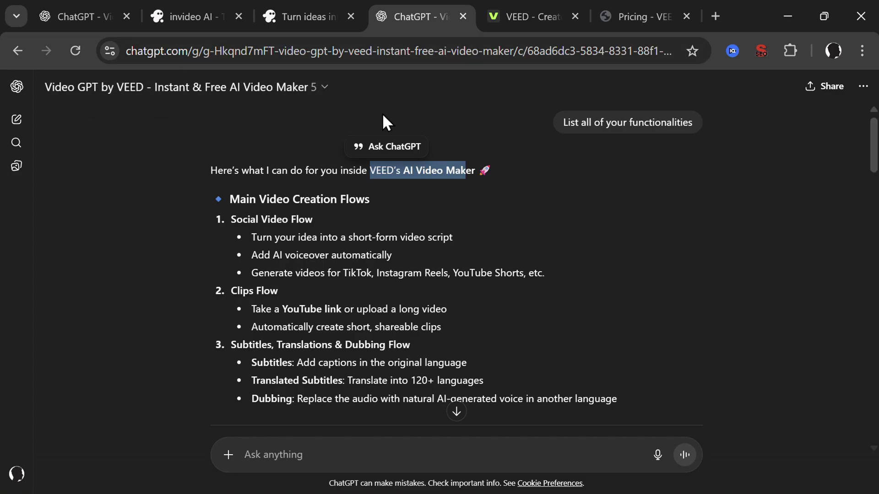
{"action": "left_click_drag", "start_coordinate": [567, 123], "coordinate": [705, 130]}
{"action": "scroll", "coordinate": [399, 228], "scroll_direction": "down", "scroll_amount": 1}
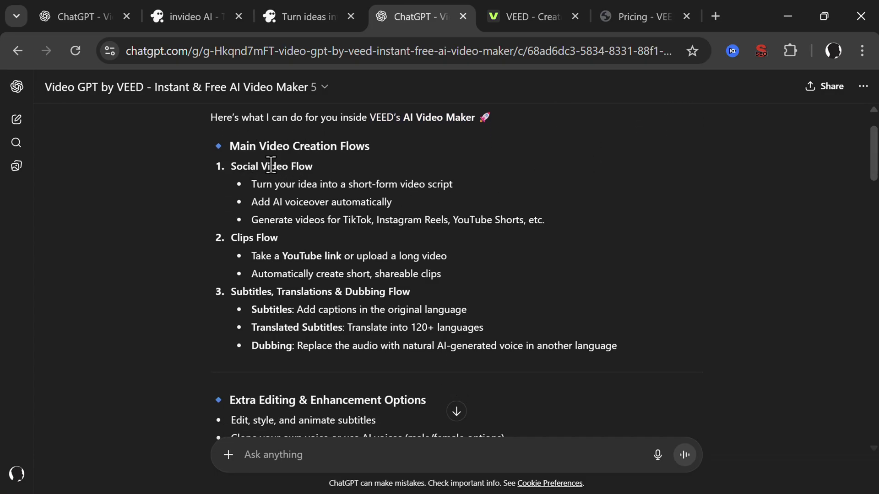
{"action": "scroll", "coordinate": [291, 218], "scroll_direction": "down", "scroll_amount": 3}
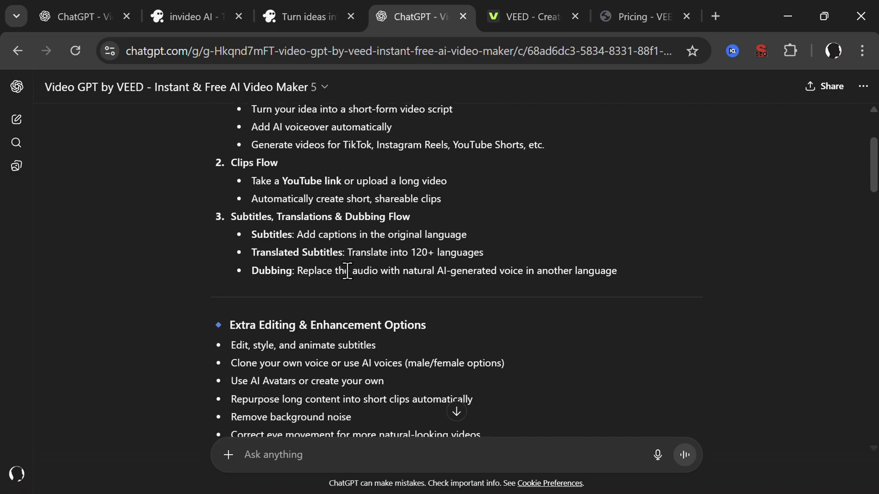
{"action": "scroll", "coordinate": [262, 263], "scroll_direction": "down", "scroll_amount": 3}
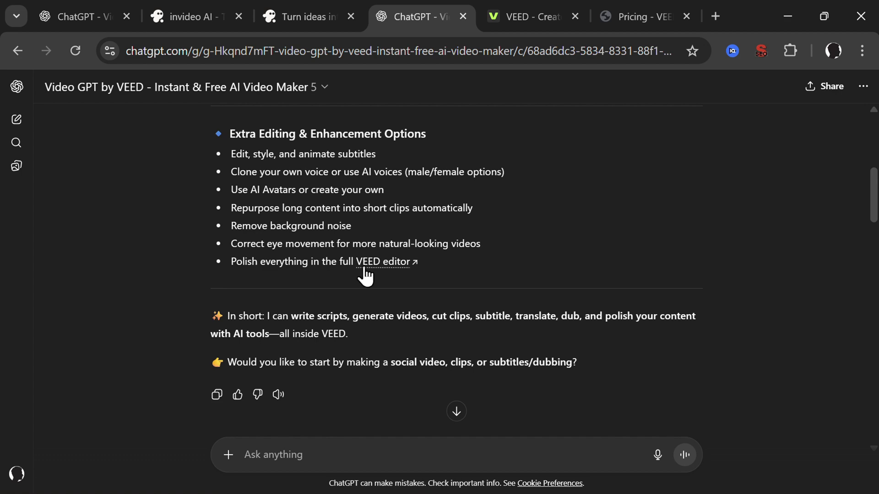
{"action": "scroll", "coordinate": [502, 240], "scroll_direction": "down", "scroll_amount": 4}
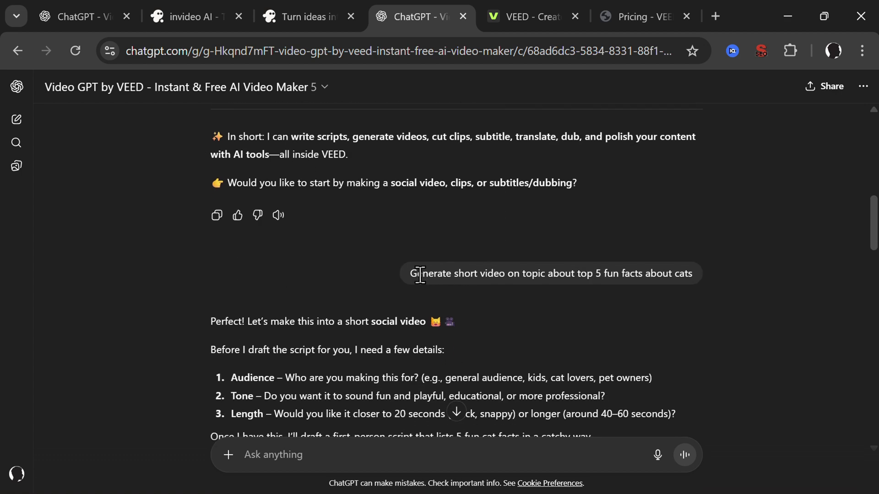
{"action": "left_click_drag", "start_coordinate": [416, 274], "coordinate": [683, 276]}
{"action": "scroll", "coordinate": [351, 255], "scroll_direction": "down", "scroll_amount": 3}
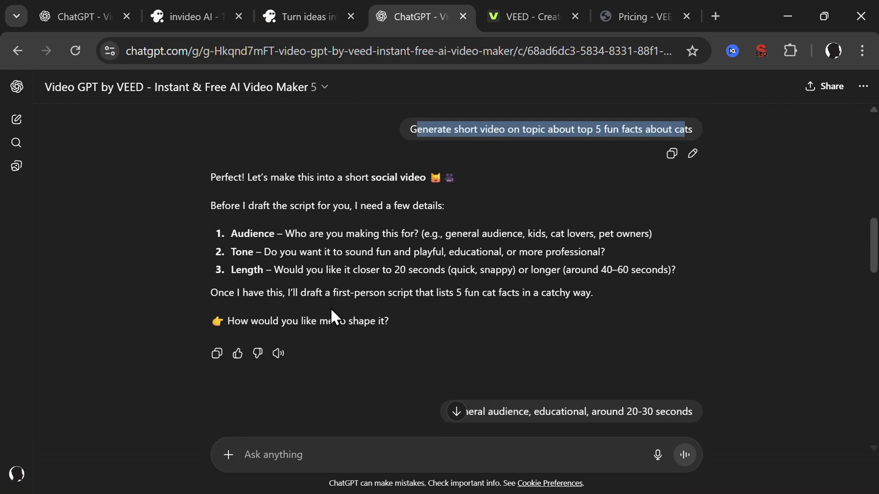
{"action": "scroll", "coordinate": [374, 329], "scroll_direction": "down", "scroll_amount": 2}
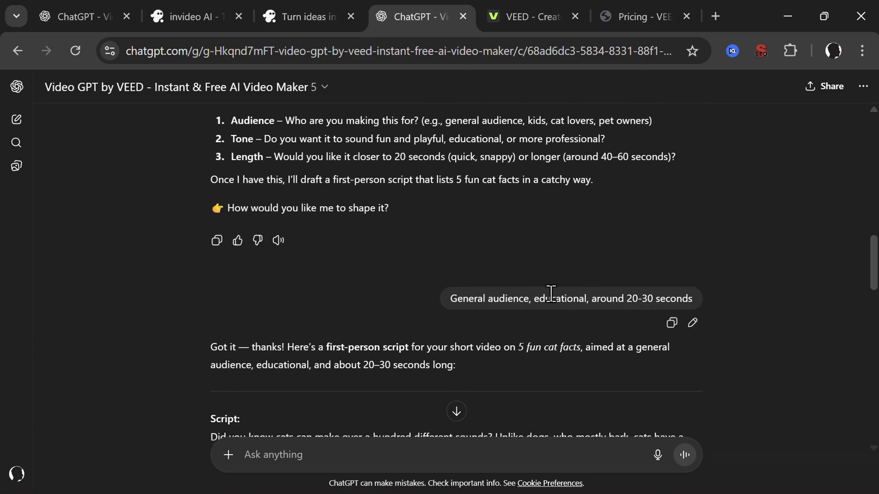
{"action": "scroll", "coordinate": [397, 296], "scroll_direction": "down", "scroll_amount": 4}
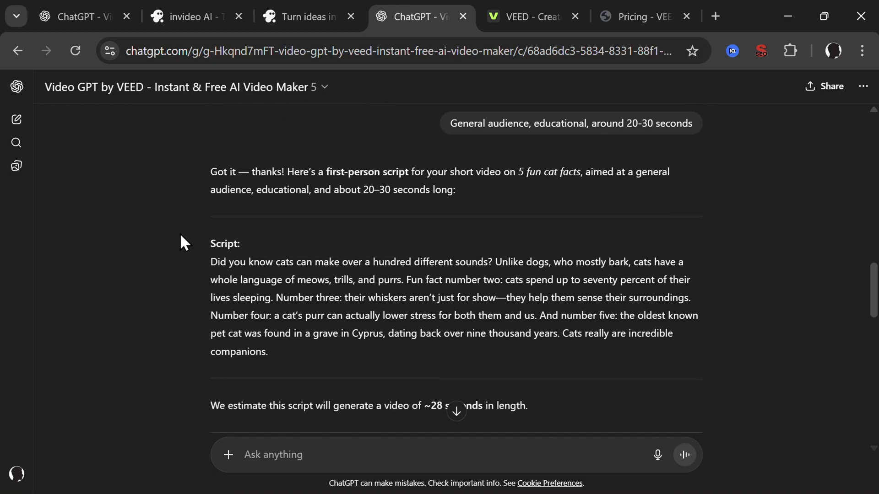
{"action": "left_click_drag", "start_coordinate": [205, 266], "coordinate": [410, 364]}
{"action": "scroll", "coordinate": [410, 364], "scroll_direction": "down", "scroll_amount": 3}
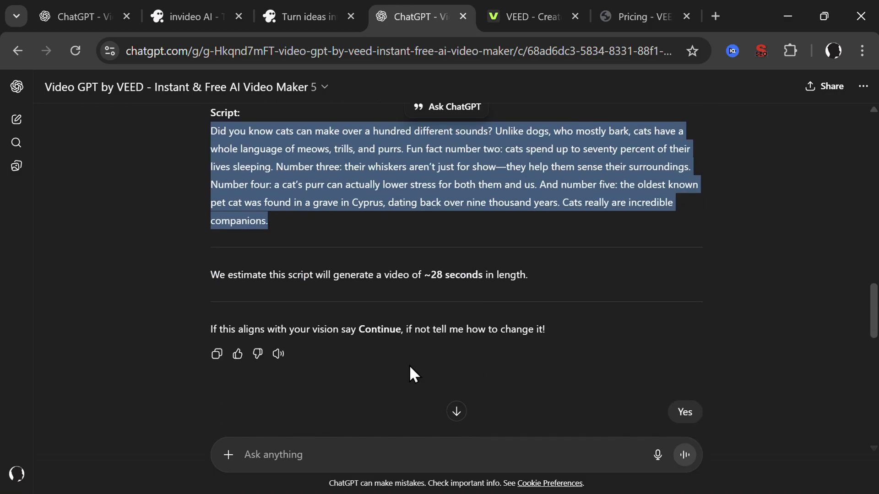
{"action": "scroll", "coordinate": [527, 357], "scroll_direction": "down", "scroll_amount": 2}
{"action": "left_click_drag", "start_coordinate": [663, 335], "coordinate": [705, 331]}
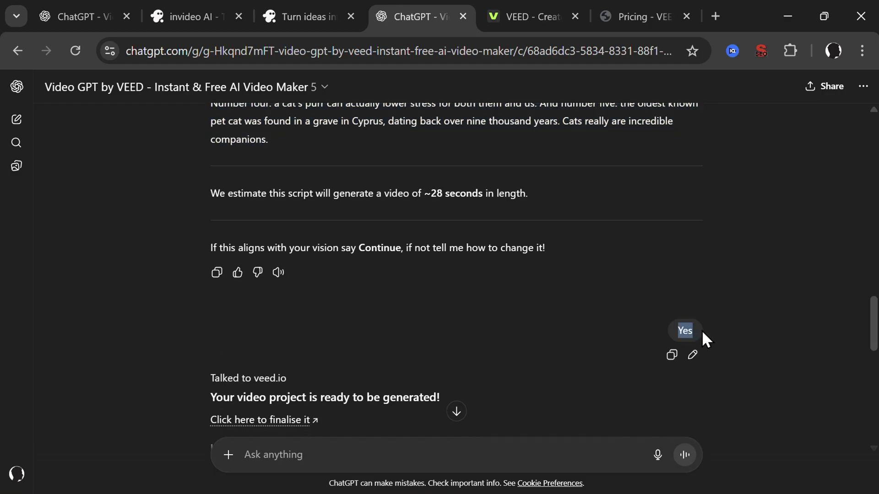
{"action": "scroll", "coordinate": [253, 305], "scroll_direction": "down", "scroll_amount": 2}
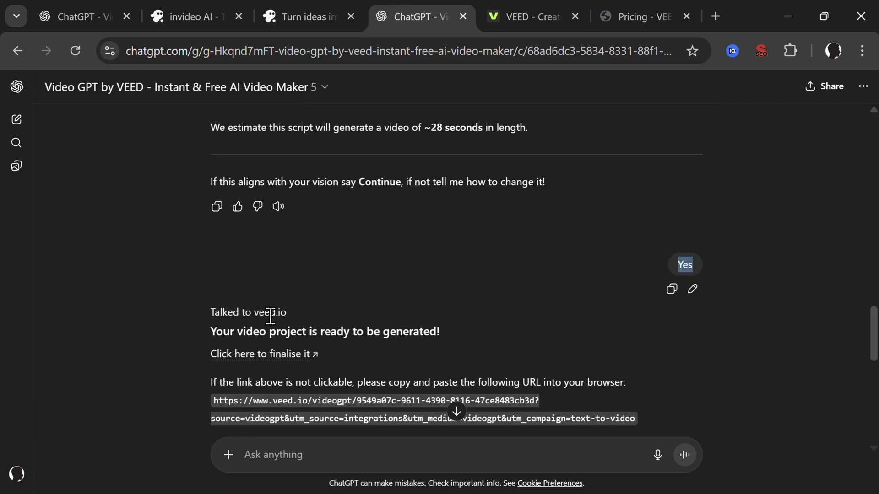
{"action": "scroll", "coordinate": [405, 304], "scroll_direction": "down", "scroll_amount": 1}
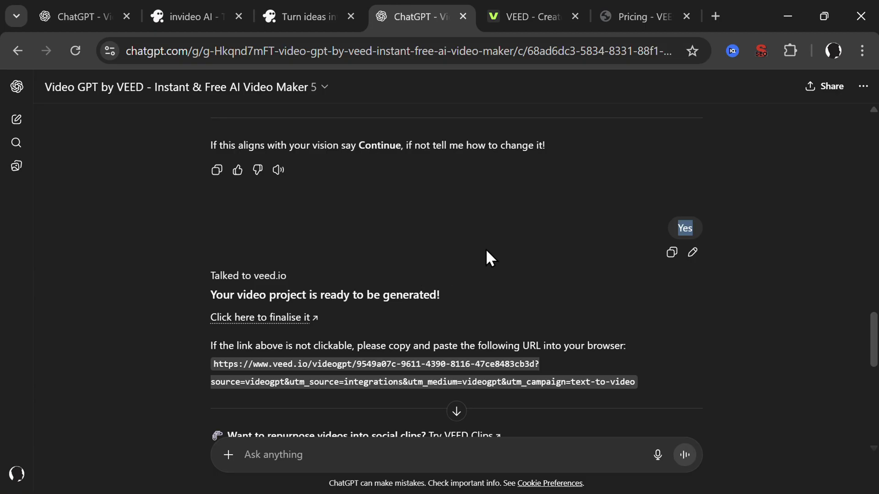
Switch to VEED's Gen-AI Studio and return the preview to the first scene
{"action": "key", "text": "ctrl+Tab"}
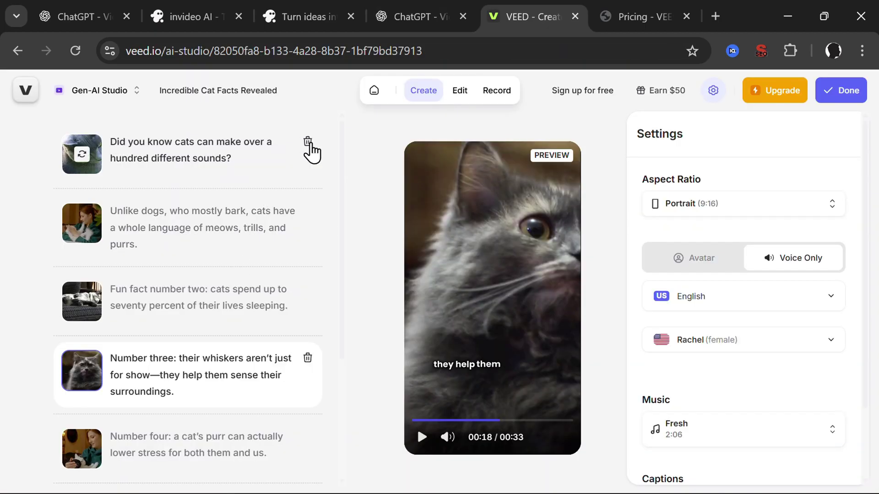
{"action": "left_click", "coordinate": [413, 420]}
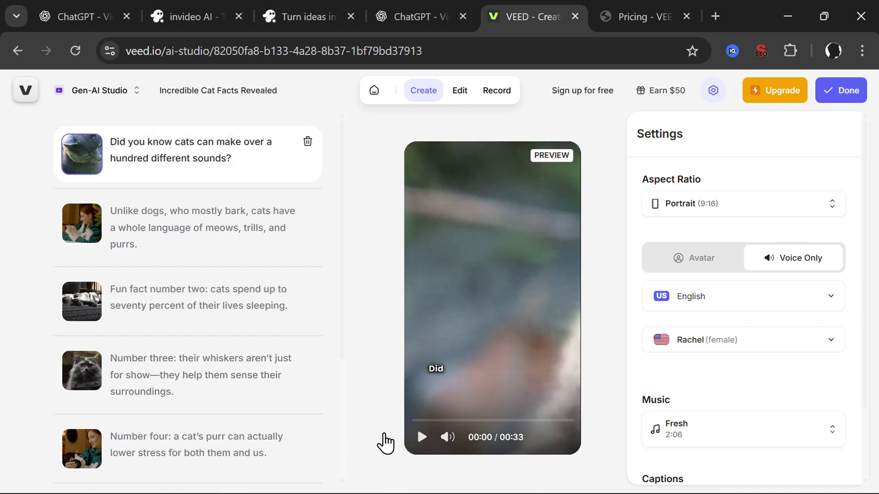
{"action": "scroll", "coordinate": [177, 328], "scroll_direction": "down", "scroll_amount": 4}
{"action": "scroll", "coordinate": [212, 231], "scroll_direction": "up", "scroll_amount": 4}
{"action": "scroll", "coordinate": [170, 305], "scroll_direction": "down", "scroll_amount": 1}
{"action": "scroll", "coordinate": [187, 261], "scroll_direction": "down", "scroll_amount": 2}
{"action": "scroll", "coordinate": [183, 252], "scroll_direction": "up", "scroll_amount": 3}
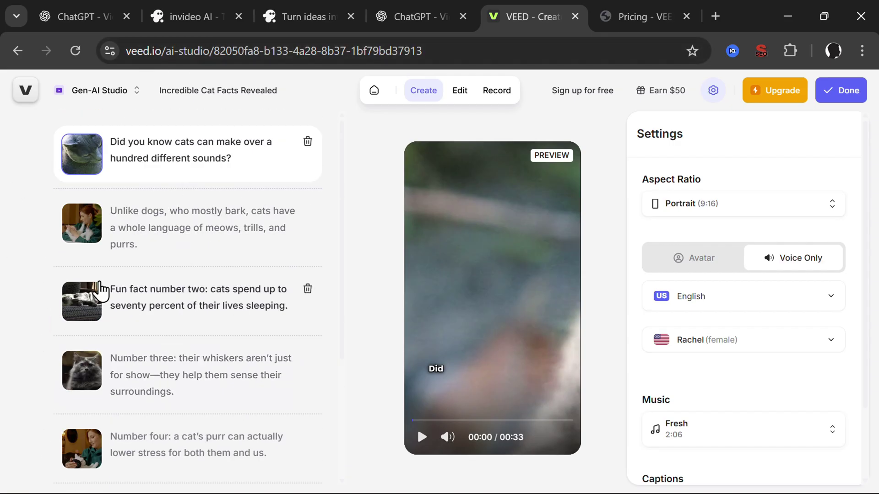
Play the 'Incredible Cat Facts Revealed' preview and pause it at 00:26
{"action": "left_click", "coordinate": [422, 438]}
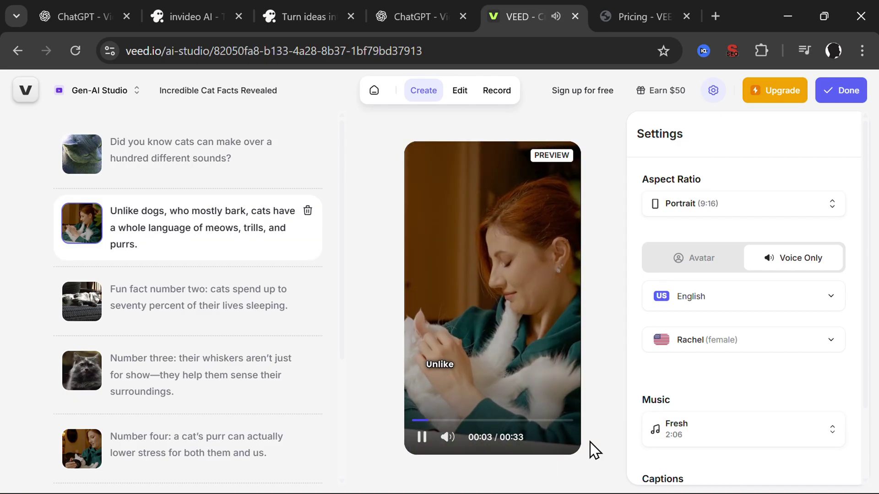
{"action": "scroll", "coordinate": [610, 407], "scroll_direction": "up", "scroll_amount": 3}
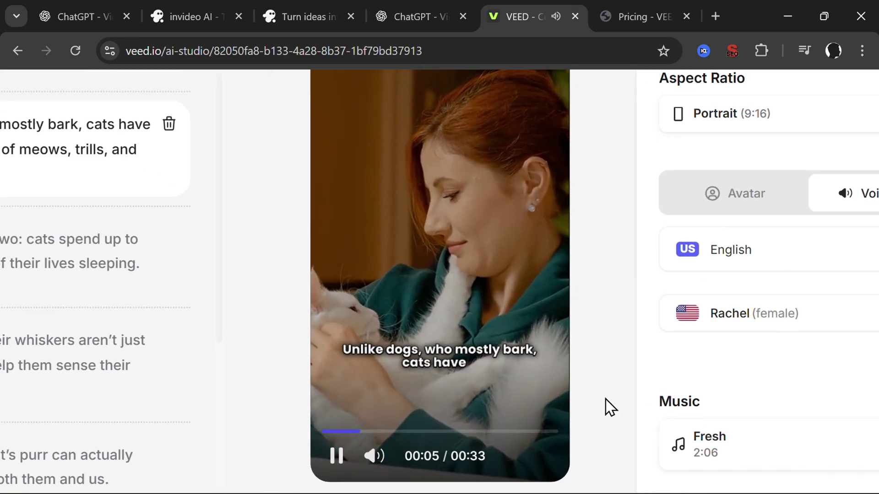
{"action": "scroll", "coordinate": [611, 407], "scroll_direction": "up", "scroll_amount": 1}
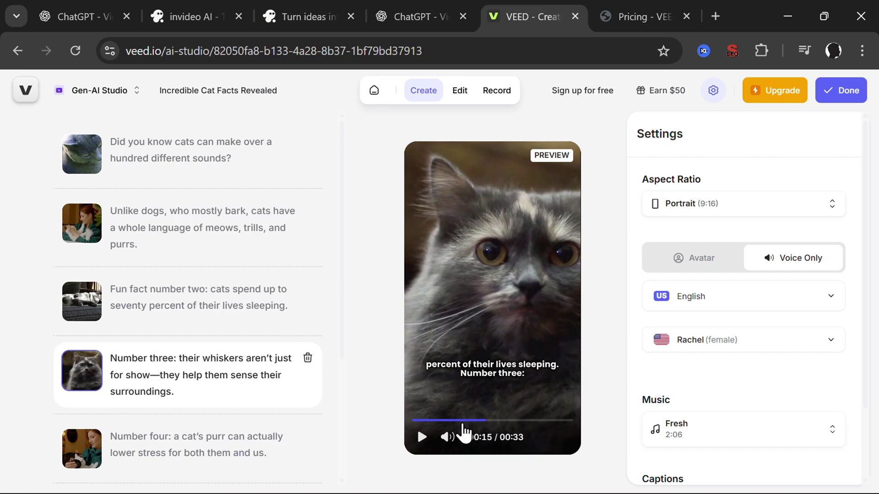
{"action": "left_click", "coordinate": [421, 439]}
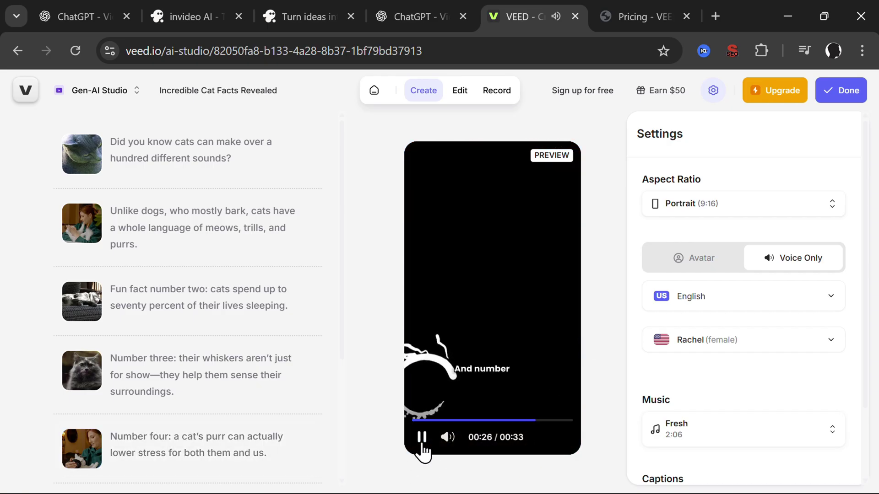
{"action": "left_click", "coordinate": [421, 438]}
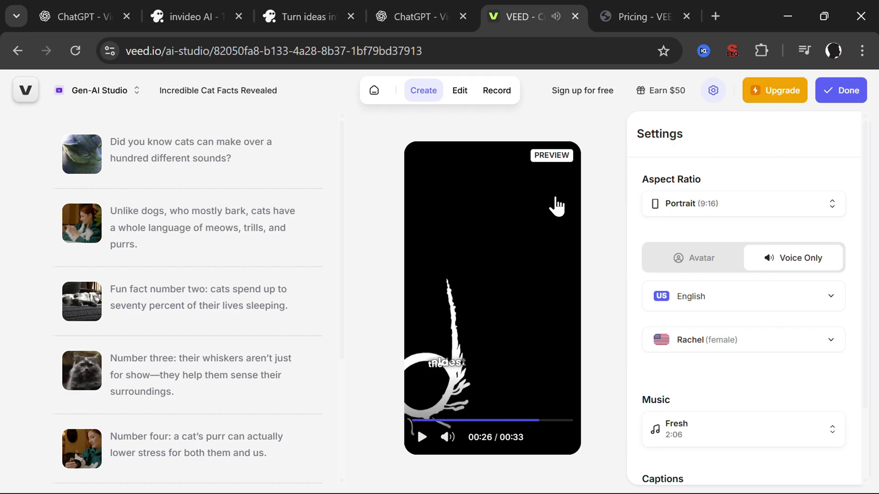
Open VEED's pricing page and highlight the Lite €10 and Pro €26 prices
{"action": "left_click", "coordinate": [646, 21]}
{"action": "scroll", "coordinate": [429, 243], "scroll_direction": "down", "scroll_amount": 4}
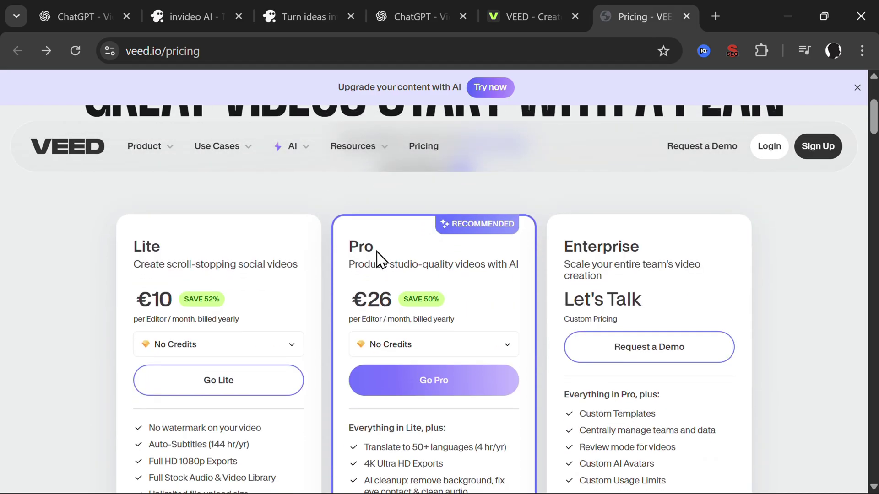
{"action": "left_click_drag", "start_coordinate": [137, 302], "coordinate": [232, 311]}
{"action": "left_click_drag", "start_coordinate": [351, 299], "coordinate": [414, 318]}
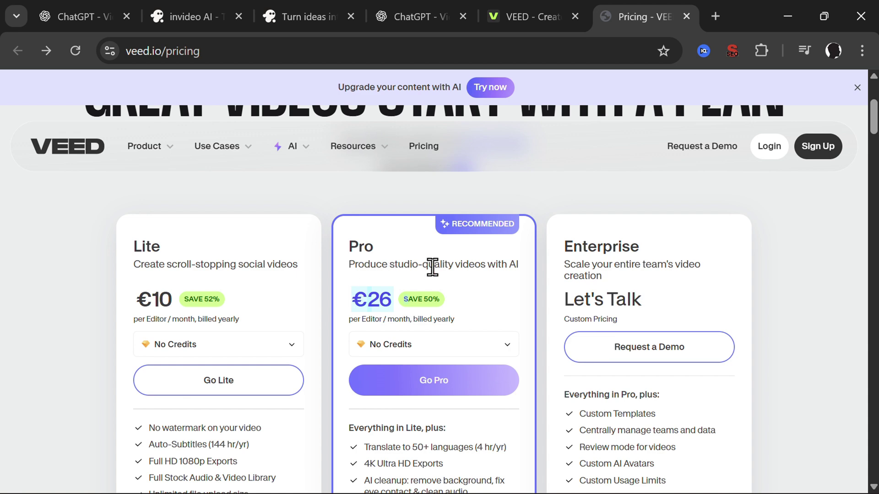
Scroll through the feature comparison table, highlighting the Video Export Length row
{"action": "scroll", "coordinate": [403, 298], "scroll_direction": "down", "scroll_amount": 2}
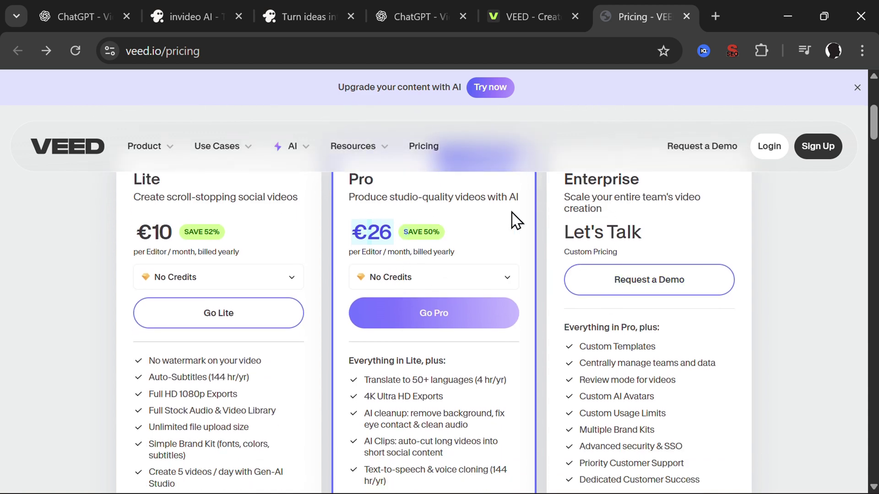
{"action": "scroll", "coordinate": [333, 298], "scroll_direction": "down", "scroll_amount": 12}
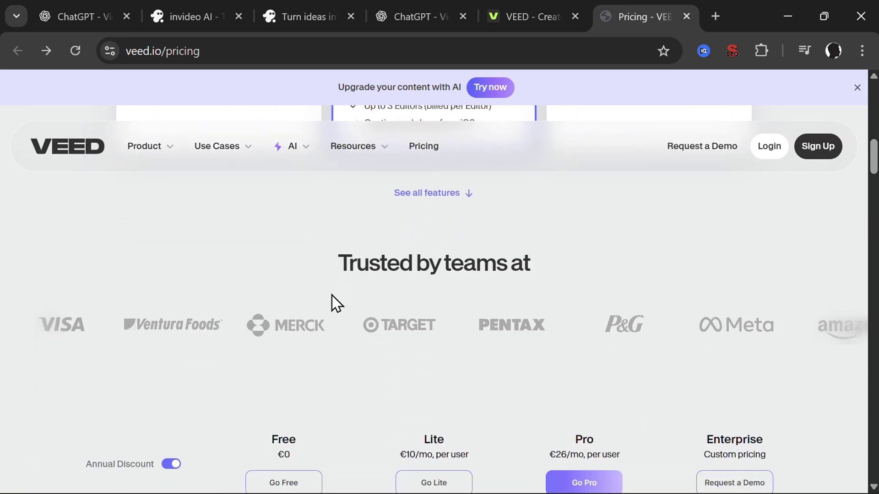
{"action": "scroll", "coordinate": [337, 304], "scroll_direction": "down", "scroll_amount": 1}
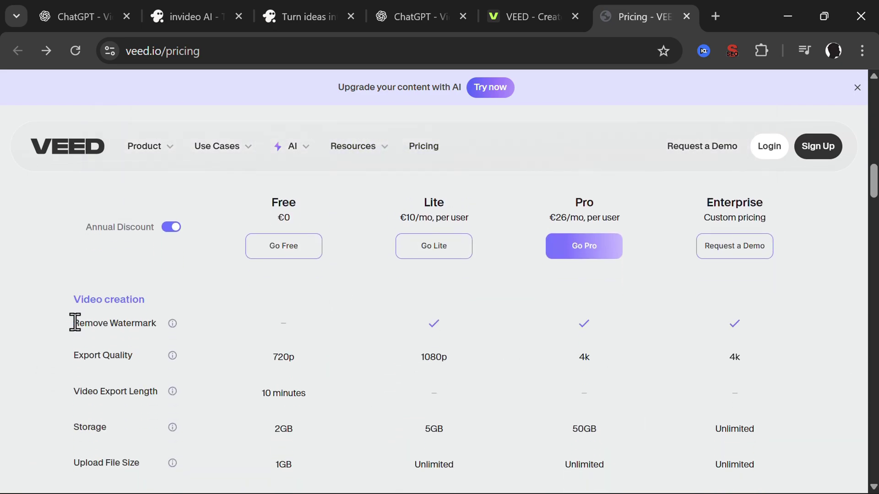
{"action": "left_click_drag", "start_coordinate": [74, 322], "coordinate": [167, 328]}
{"action": "scroll", "coordinate": [290, 345], "scroll_direction": "down", "scroll_amount": 2}
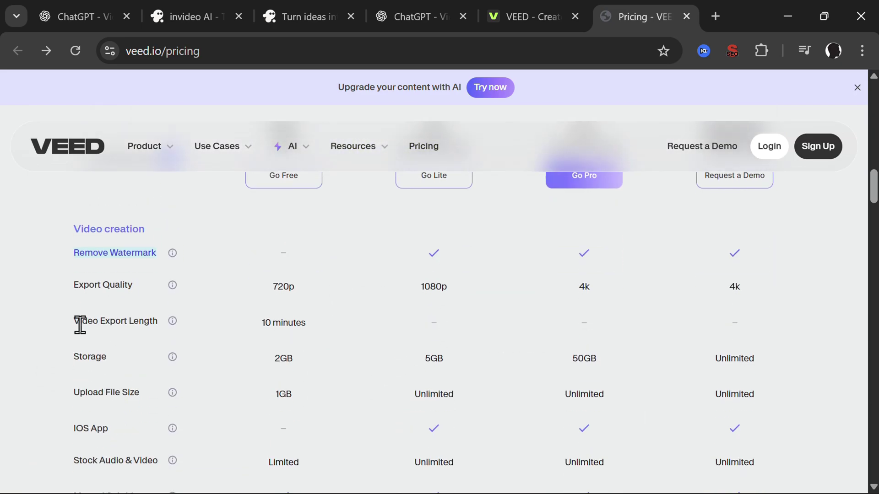
{"action": "left_click_drag", "start_coordinate": [75, 323], "coordinate": [192, 334]}
{"action": "scroll", "coordinate": [373, 343], "scroll_direction": "up", "scroll_amount": 1}
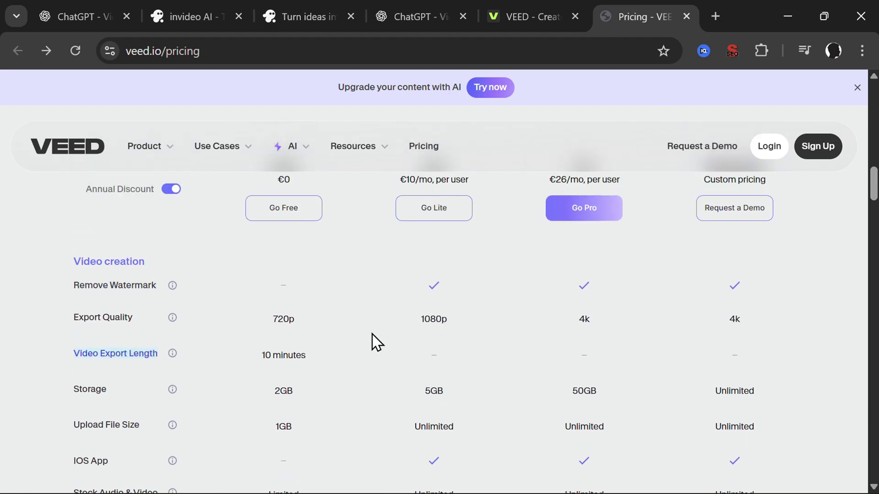
{"action": "scroll", "coordinate": [373, 341], "scroll_direction": "up", "scroll_amount": 2}
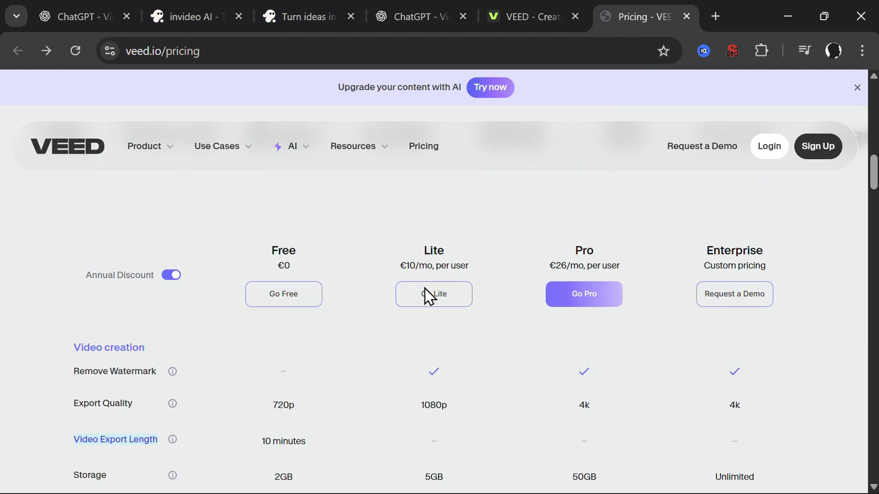
{"action": "scroll", "coordinate": [373, 444], "scroll_direction": "down", "scroll_amount": 6}
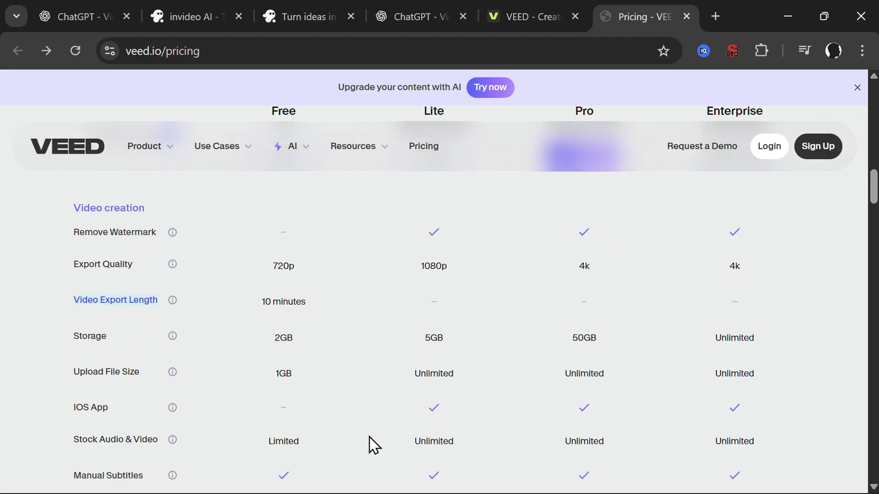
{"action": "scroll", "coordinate": [373, 444], "scroll_direction": "down", "scroll_amount": 2}
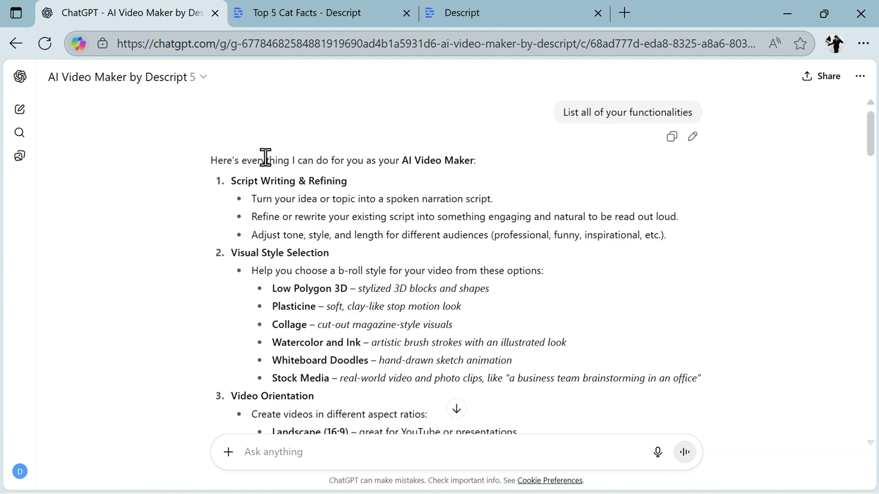
{"action": "scroll", "coordinate": [301, 188], "scroll_direction": "down", "scroll_amount": 4}
{"action": "scroll", "coordinate": [302, 187], "scroll_direction": "up", "scroll_amount": 4}
{"action": "scroll", "coordinate": [306, 222], "scroll_direction": "down", "scroll_amount": 4}
{"action": "scroll", "coordinate": [306, 222], "scroll_direction": "up", "scroll_amount": 4}
{"action": "scroll", "coordinate": [343, 232], "scroll_direction": "down", "scroll_amount": 1}
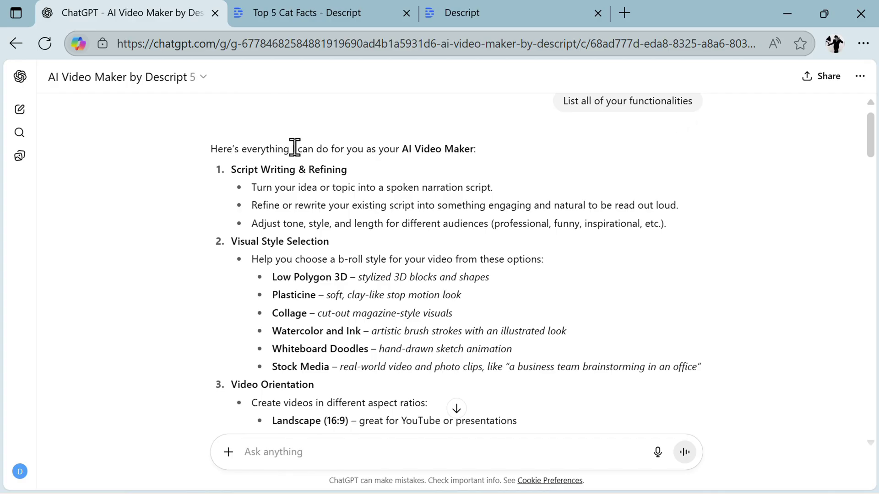
{"action": "scroll", "coordinate": [347, 201], "scroll_direction": "down", "scroll_amount": 1}
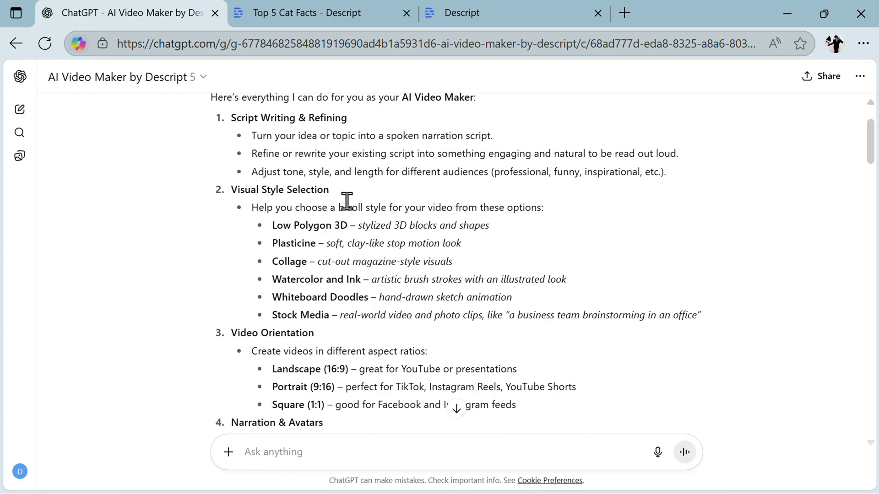
{"action": "scroll", "coordinate": [347, 201], "scroll_direction": "up", "scroll_amount": 1}
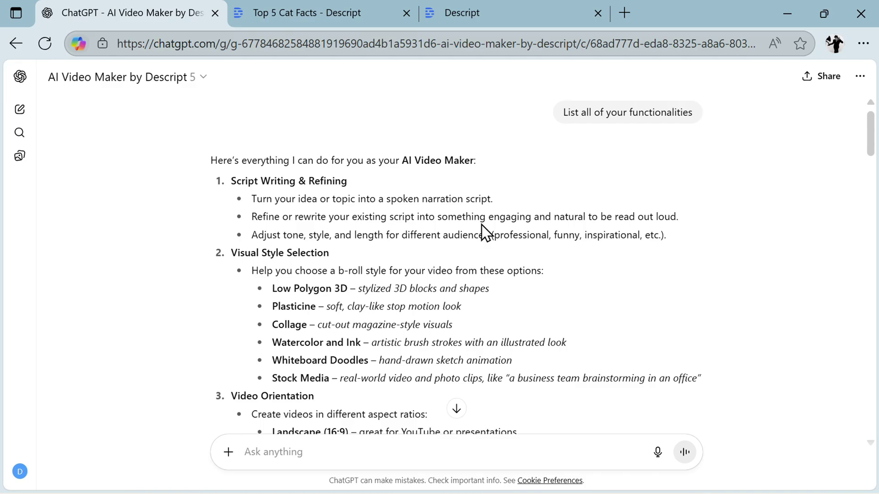
{"action": "triple_click", "coordinate": [601, 112]}
{"action": "scroll", "coordinate": [268, 143], "scroll_direction": "down", "scroll_amount": 1}
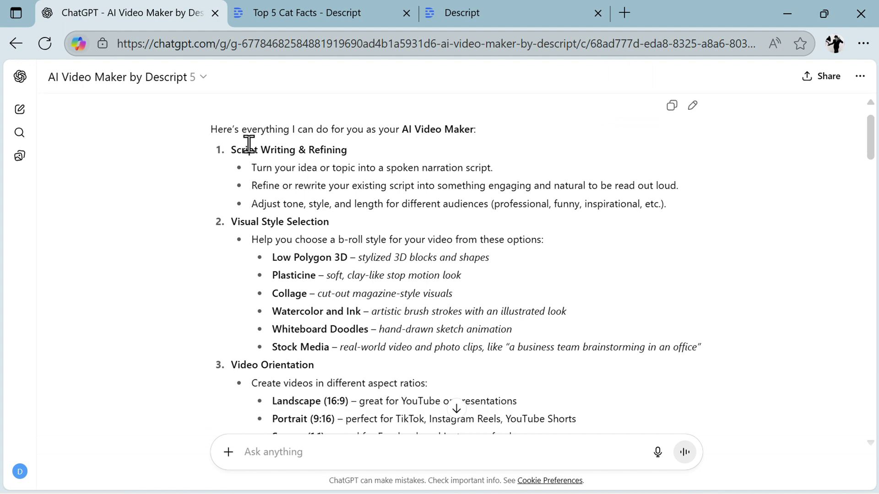
{"action": "scroll", "coordinate": [268, 143], "scroll_direction": "down", "scroll_amount": 1}
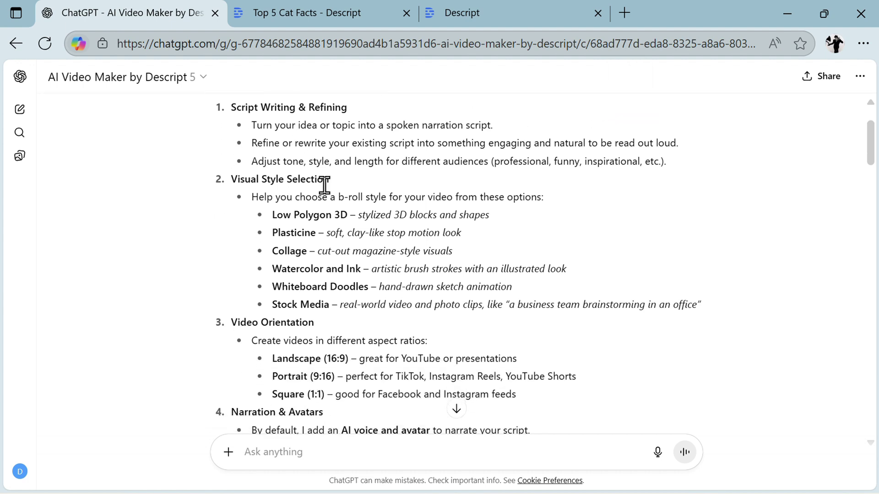
{"action": "scroll", "coordinate": [328, 334], "scroll_direction": "down", "scroll_amount": 3}
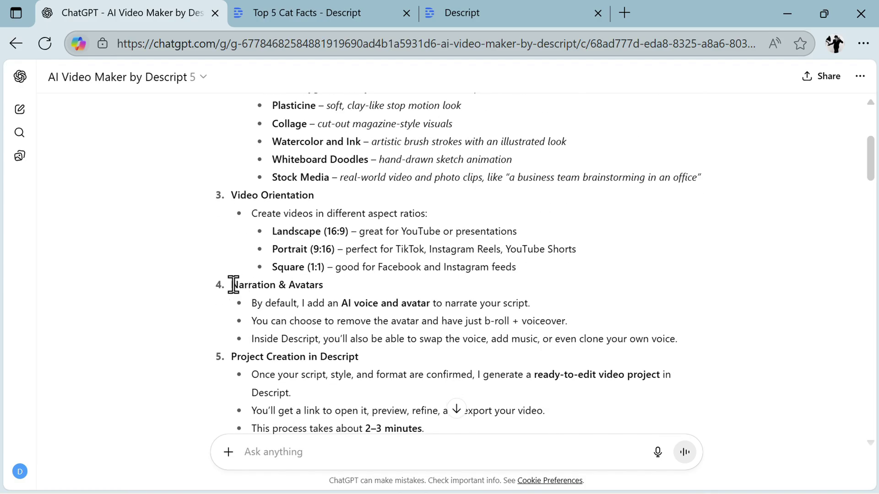
{"action": "left_click_drag", "start_coordinate": [233, 286], "coordinate": [334, 290]}
{"action": "left_click", "coordinate": [365, 334]}
{"action": "scroll", "coordinate": [365, 334], "scroll_direction": "down", "scroll_amount": 6}
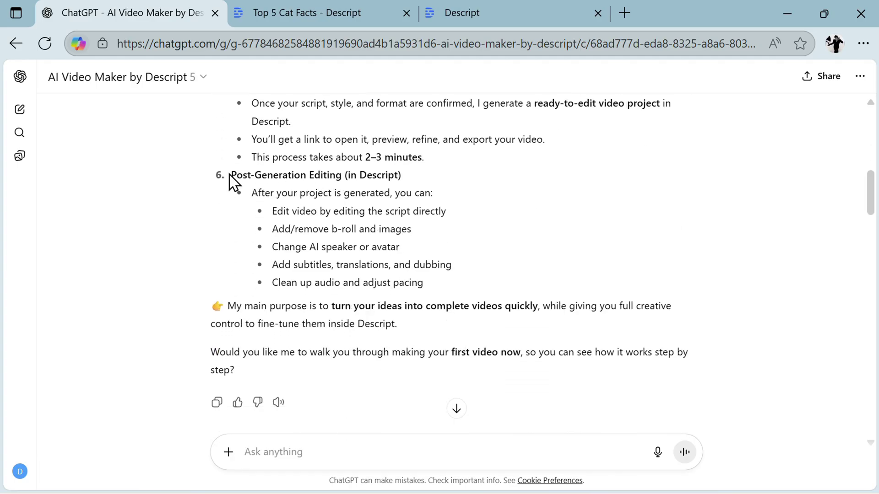
{"action": "left_click_drag", "start_coordinate": [236, 174], "coordinate": [347, 191]}
{"action": "scroll", "coordinate": [503, 302], "scroll_direction": "down", "scroll_amount": 1}
{"action": "scroll", "coordinate": [503, 303], "scroll_direction": "down", "scroll_amount": 4}
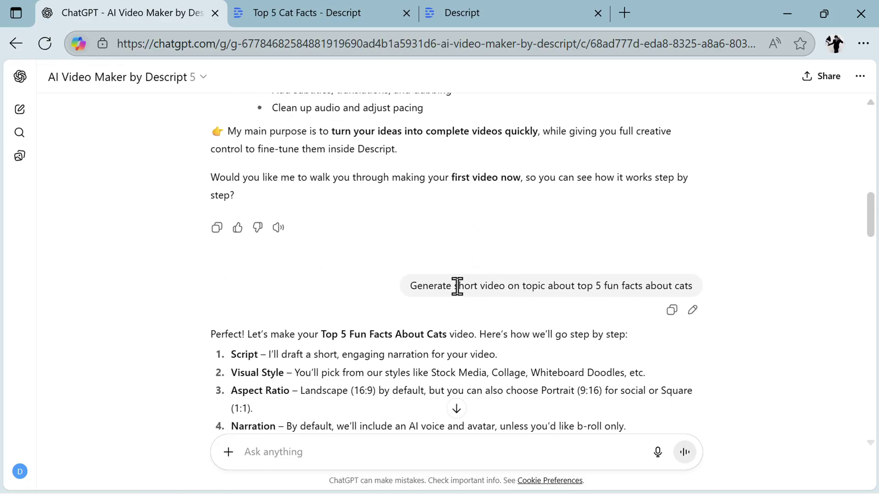
Scroll past the script and approval, then rewind the Descript 'Top 5 Cat Facts' video to its start
{"action": "scroll", "coordinate": [457, 288], "scroll_direction": "down", "scroll_amount": 3}
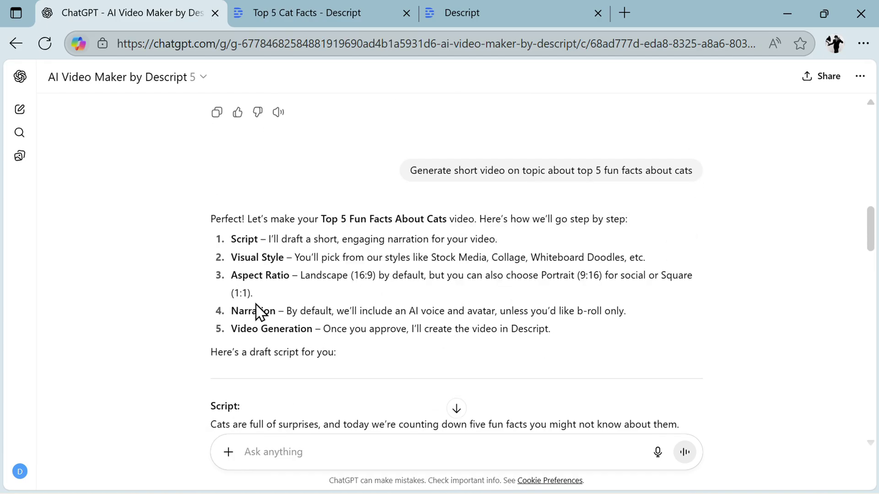
{"action": "scroll", "coordinate": [256, 305], "scroll_direction": "down", "scroll_amount": 6}
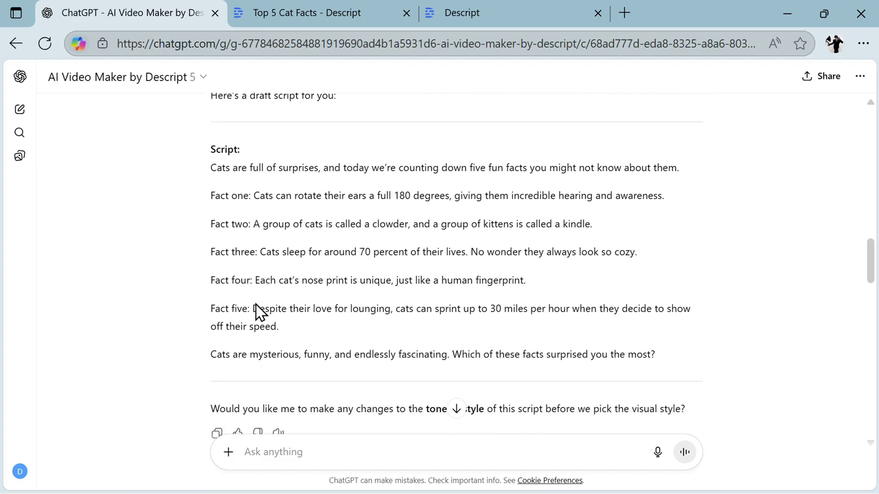
{"action": "left_click_drag", "start_coordinate": [210, 166], "coordinate": [667, 355]}
{"action": "scroll", "coordinate": [303, 232], "scroll_direction": "down", "scroll_amount": 4}
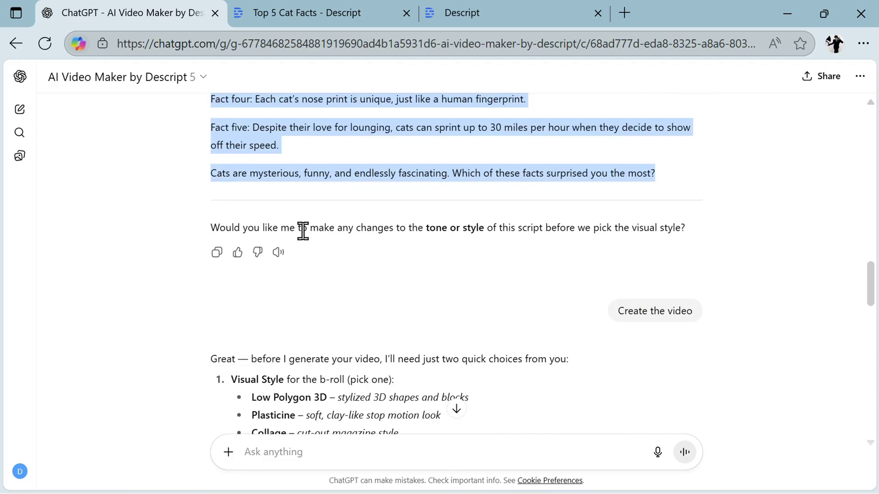
{"action": "scroll", "coordinate": [491, 252], "scroll_direction": "down", "scroll_amount": 3}
{"action": "scroll", "coordinate": [274, 243], "scroll_direction": "down", "scroll_amount": 4}
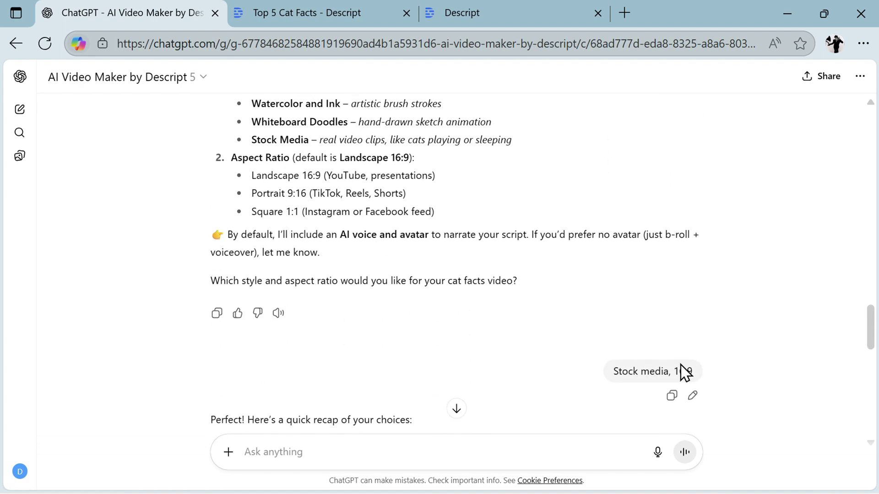
{"action": "scroll", "coordinate": [428, 333], "scroll_direction": "down", "scroll_amount": 2}
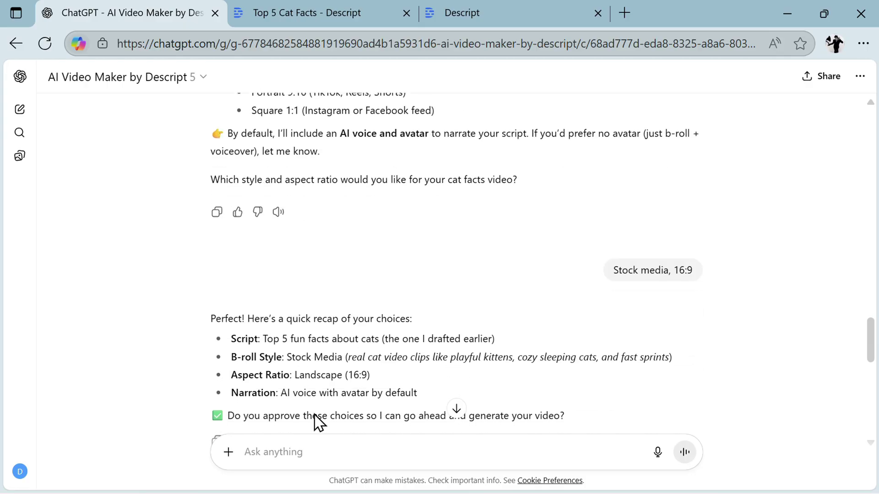
{"action": "scroll", "coordinate": [365, 323], "scroll_direction": "down", "scroll_amount": 4}
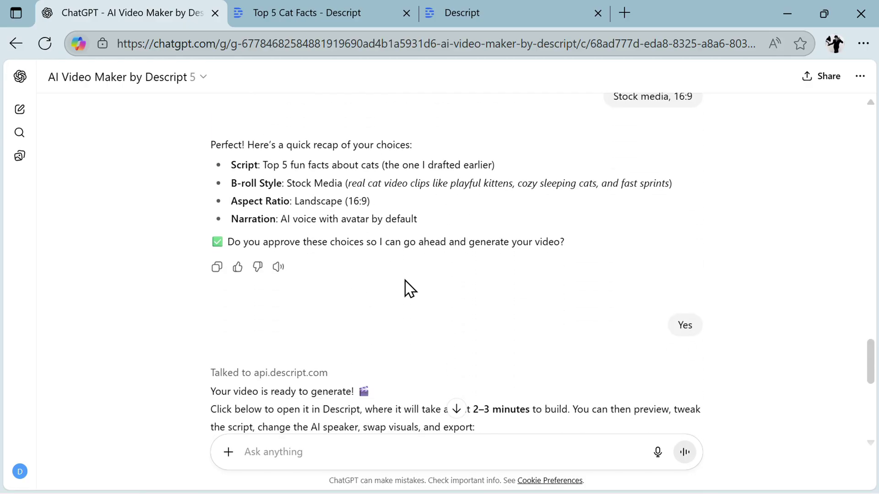
{"action": "scroll", "coordinate": [405, 288], "scroll_direction": "down", "scroll_amount": 3}
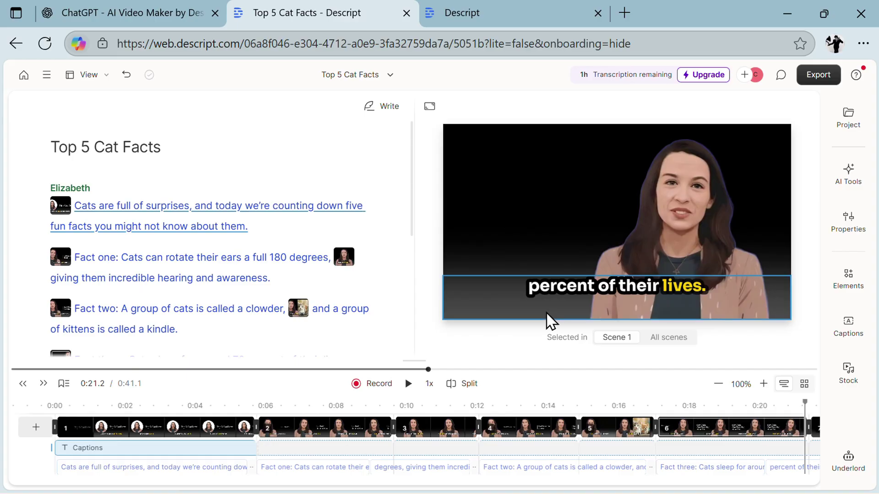
{"action": "left_click", "coordinate": [11, 369]}
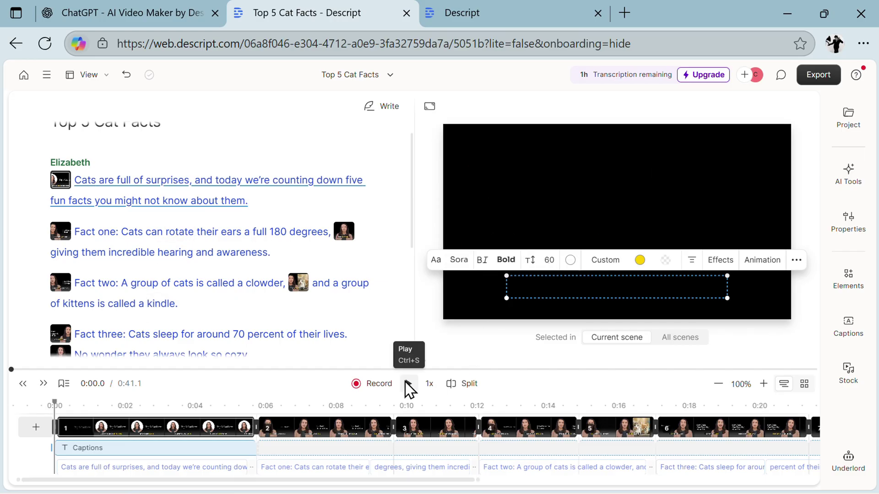
{"action": "left_click", "coordinate": [410, 384]}
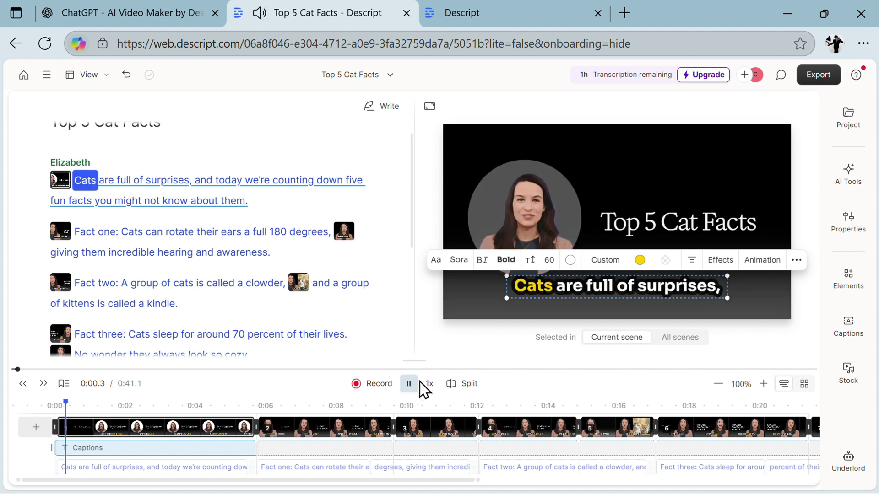
{"action": "left_click", "coordinate": [763, 296]}
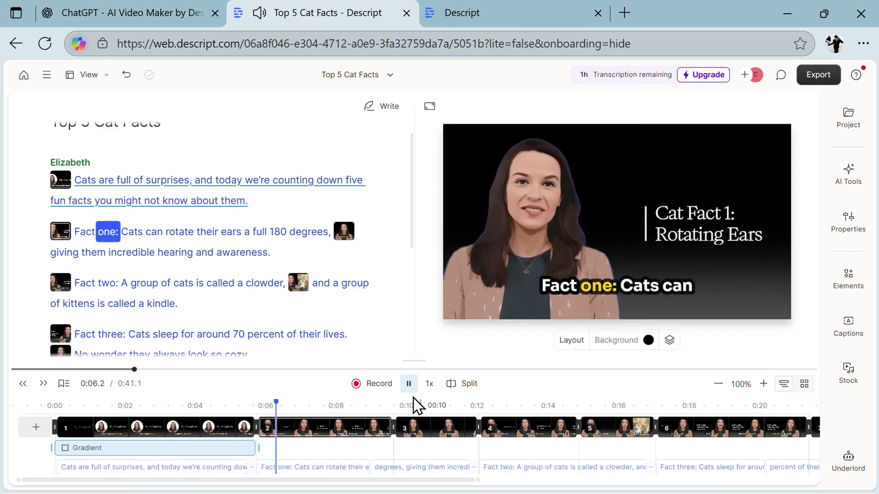
{"action": "left_click", "coordinate": [408, 383]}
{"action": "left_click", "coordinate": [673, 233]}
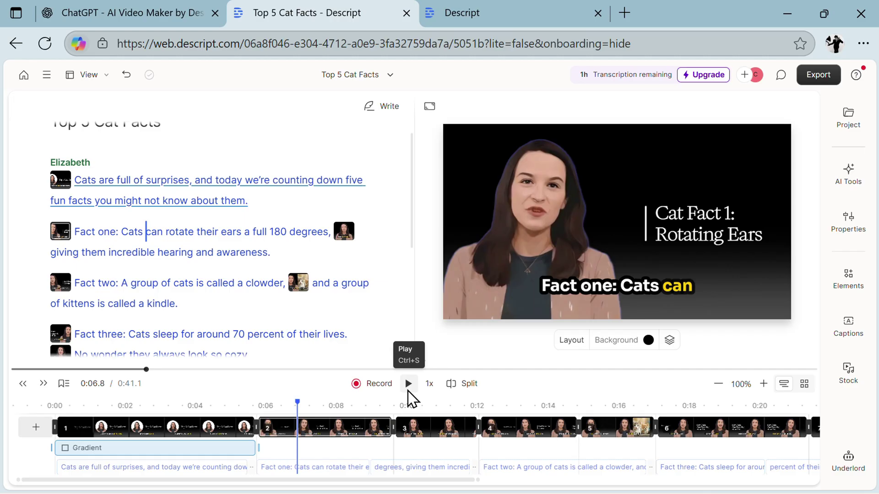
{"action": "left_click", "coordinate": [409, 385]}
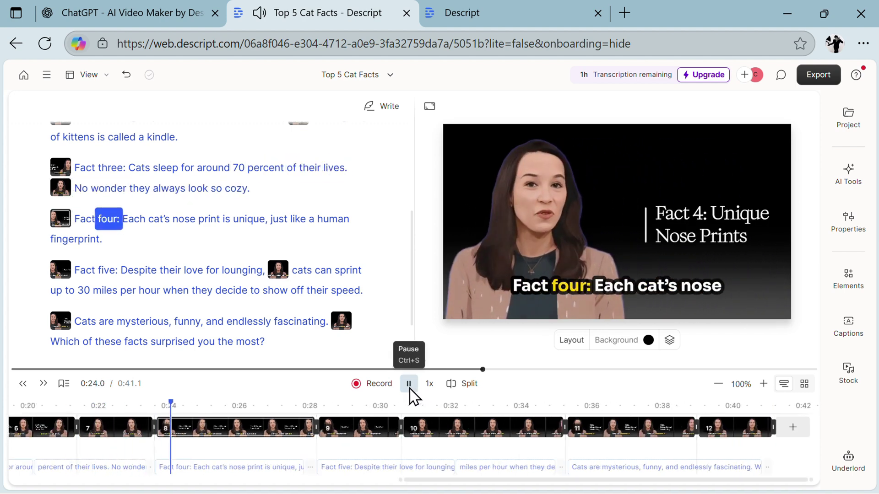
{"action": "left_click", "coordinate": [409, 387]}
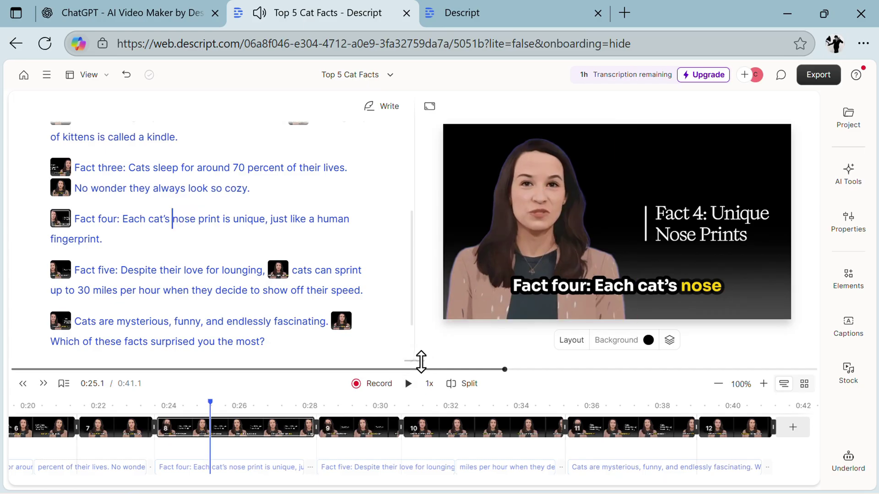
{"action": "left_click", "coordinate": [410, 384]}
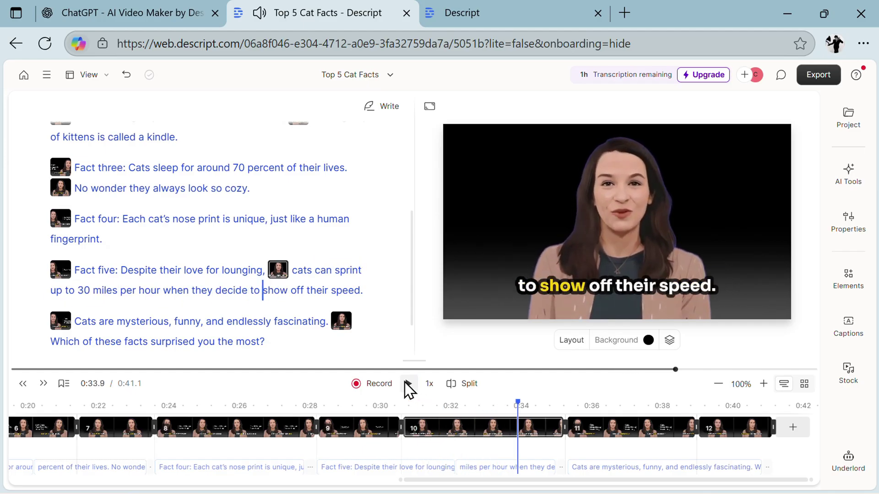
Delete 'decide' from fact five's transcript line and replay the now 0:40.6 video
{"action": "left_click", "coordinate": [406, 383]}
{"action": "left_click", "coordinate": [222, 293]}
{"action": "double_click", "coordinate": [222, 291]}
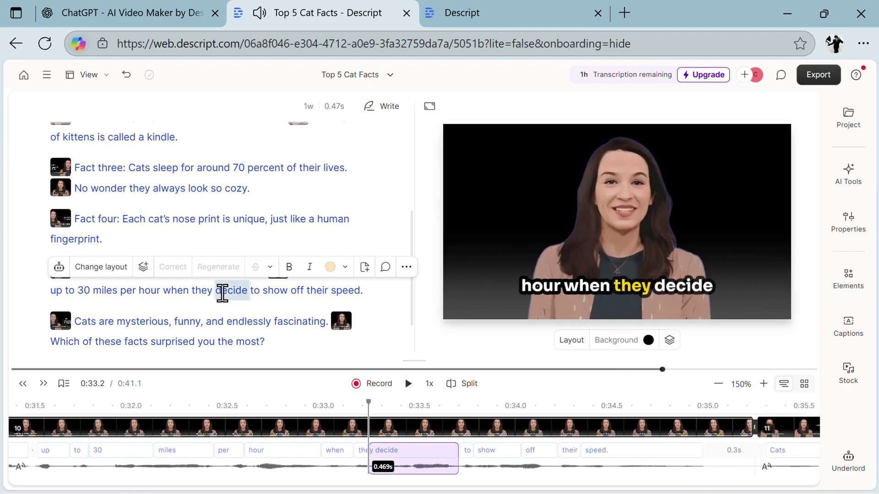
{"action": "key", "text": "BackSpace"}
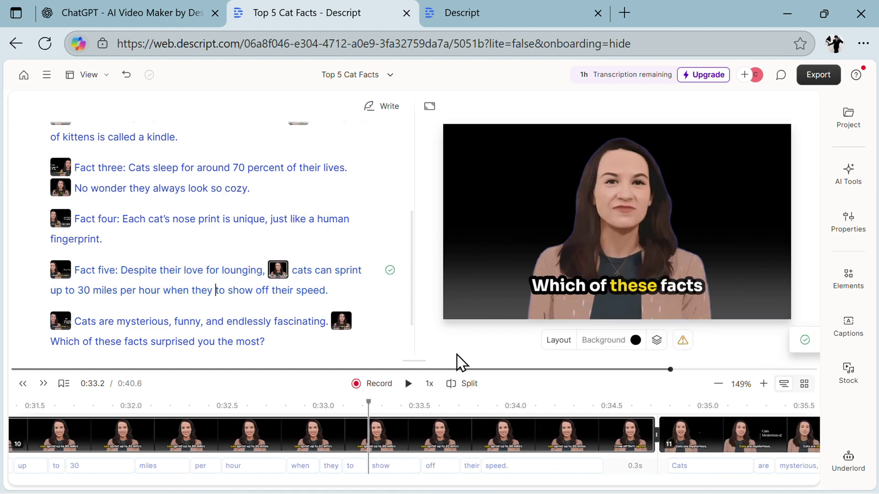
{"action": "left_click", "coordinate": [409, 384]}
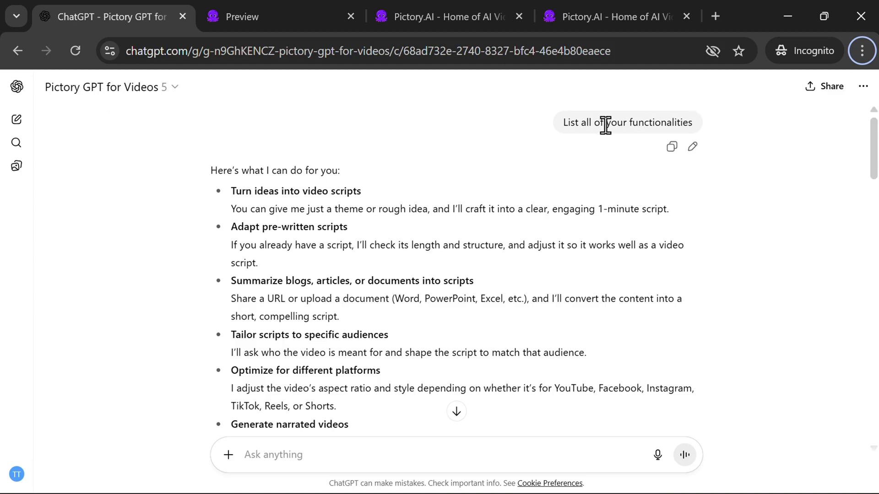
Highlight the Pictory GPT's 'Turn ideas into video scripts' and 'Adapt pre-written scripts' capabilities
{"action": "left_click_drag", "start_coordinate": [232, 191], "coordinate": [377, 204]}
{"action": "left_click_drag", "start_coordinate": [231, 227], "coordinate": [372, 209]}
{"action": "left_click_drag", "start_coordinate": [235, 282], "coordinate": [458, 281]}
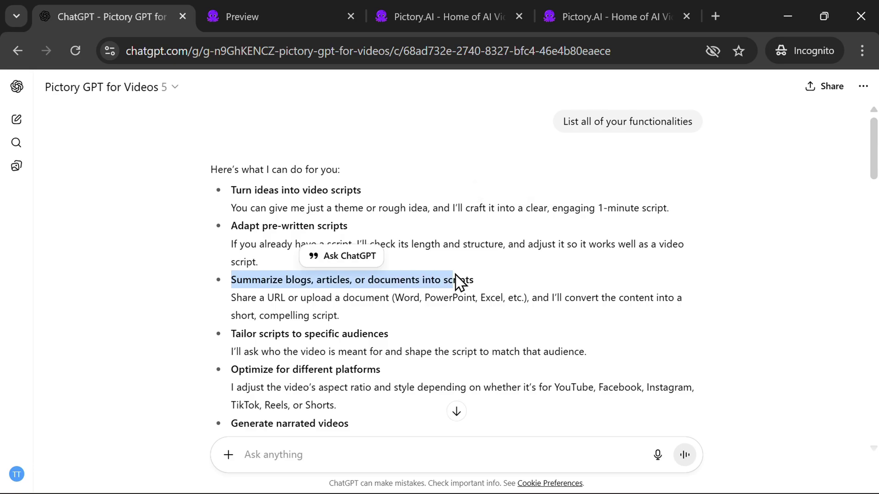
{"action": "scroll", "coordinate": [458, 281], "scroll_direction": "down", "scroll_amount": 2}
{"action": "scroll", "coordinate": [458, 280], "scroll_direction": "down", "scroll_amount": 1}
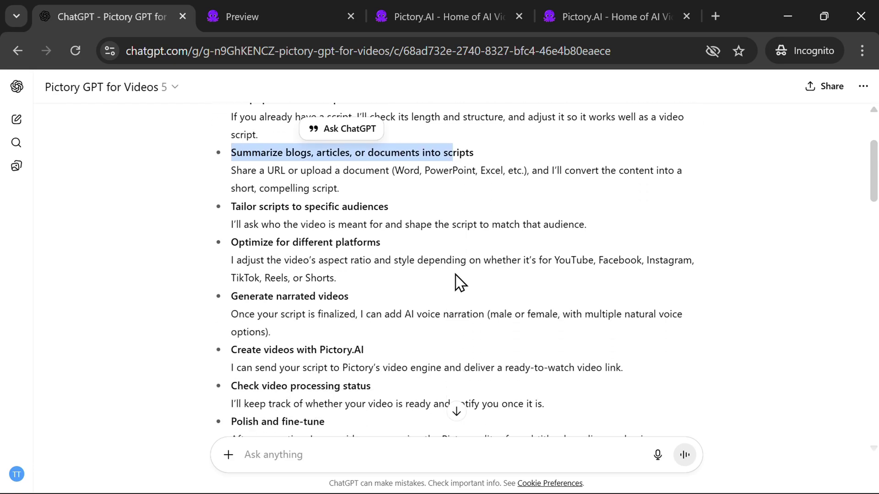
{"action": "scroll", "coordinate": [458, 281], "scroll_direction": "down", "scroll_amount": 6}
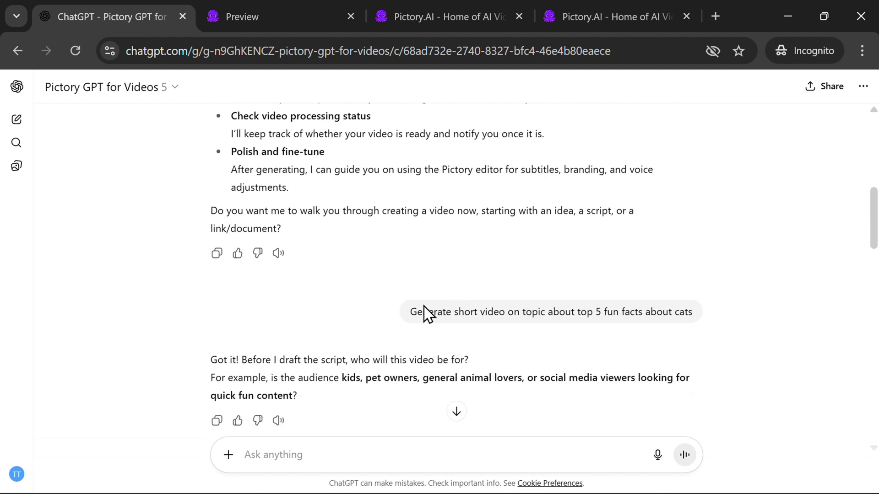
Review the cats-video request, general-audience female-narration reply and script, then view Pictory's preview
{"action": "left_click_drag", "start_coordinate": [410, 309], "coordinate": [703, 319]}
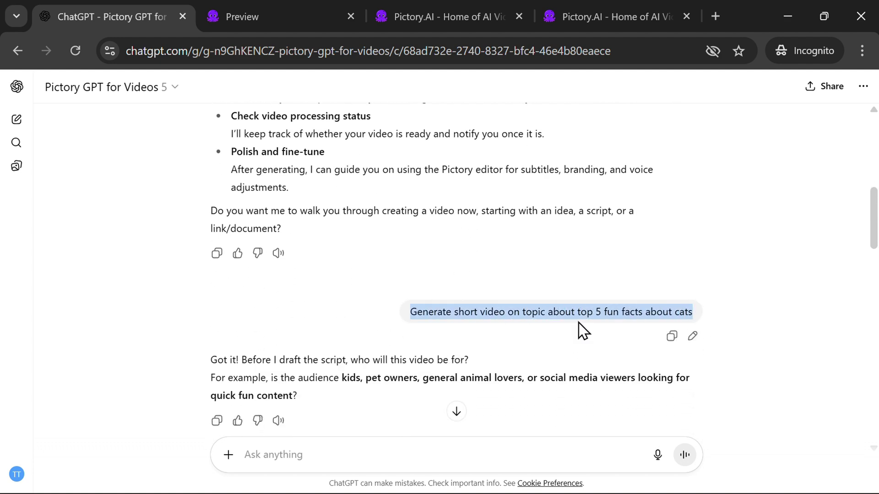
{"action": "scroll", "coordinate": [426, 323], "scroll_direction": "down", "scroll_amount": 3}
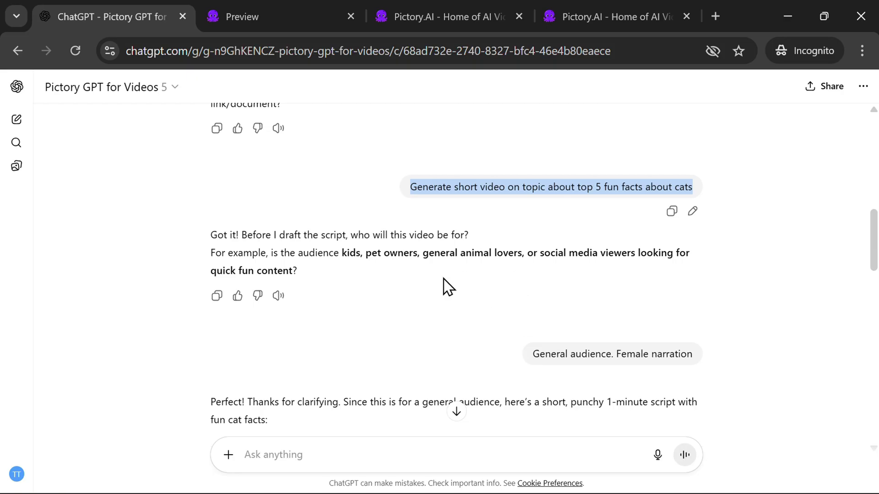
{"action": "left_click_drag", "start_coordinate": [537, 354], "coordinate": [594, 354]}
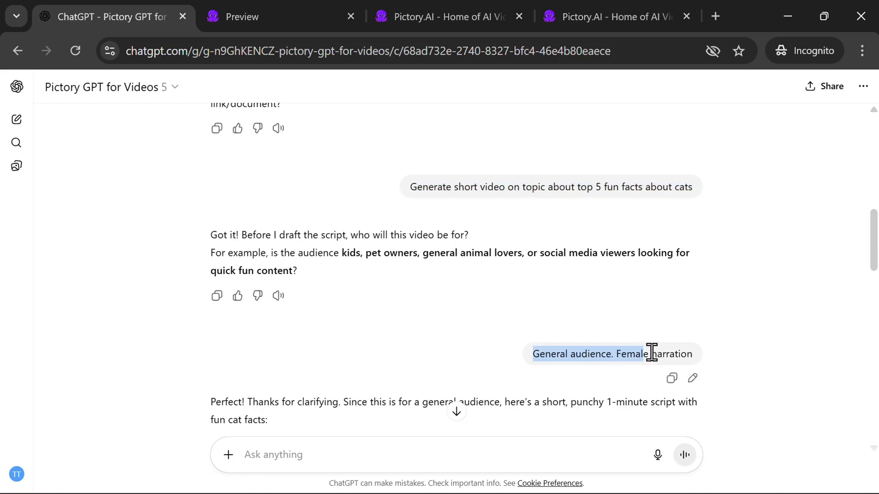
{"action": "scroll", "coordinate": [398, 353], "scroll_direction": "down", "scroll_amount": 6}
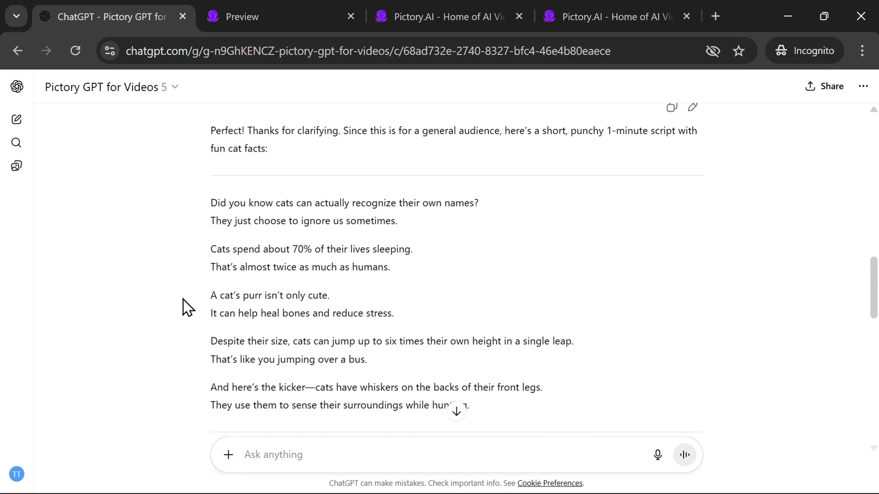
{"action": "scroll", "coordinate": [231, 219], "scroll_direction": "down", "scroll_amount": 2}
{"action": "left_click_drag", "start_coordinate": [201, 123], "coordinate": [526, 343]}
{"action": "scroll", "coordinate": [527, 344], "scroll_direction": "down", "scroll_amount": 2}
{"action": "scroll", "coordinate": [526, 344], "scroll_direction": "down", "scroll_amount": 5}
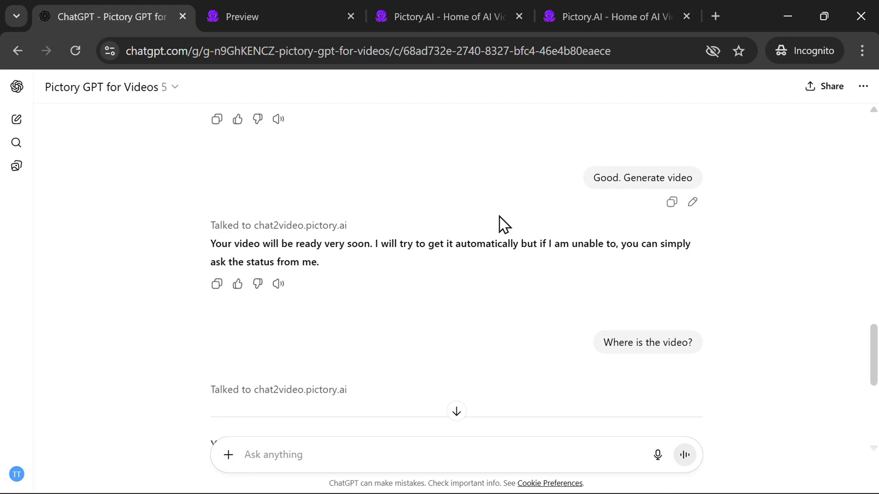
{"action": "key", "text": "ctrl+Tab"}
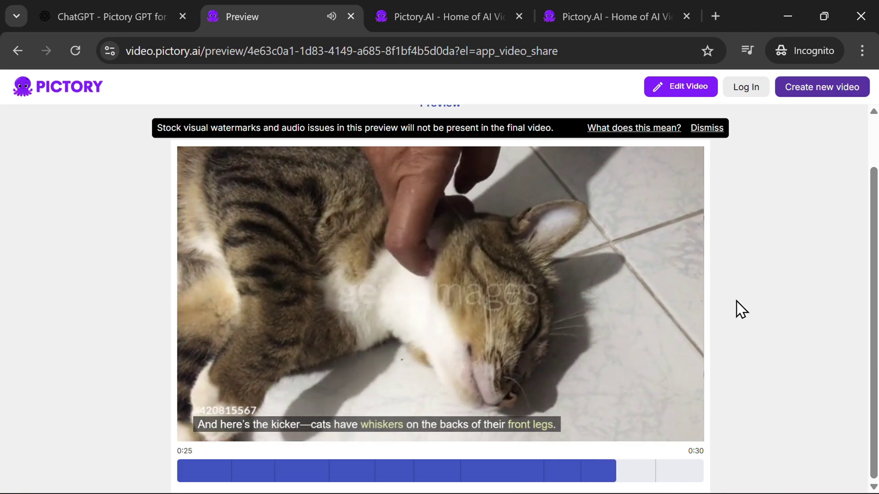
Let the 30-second cat-facts preview play through until it stops at its opening scene
{"action": "mouse_move", "coordinate": [408, 300]}
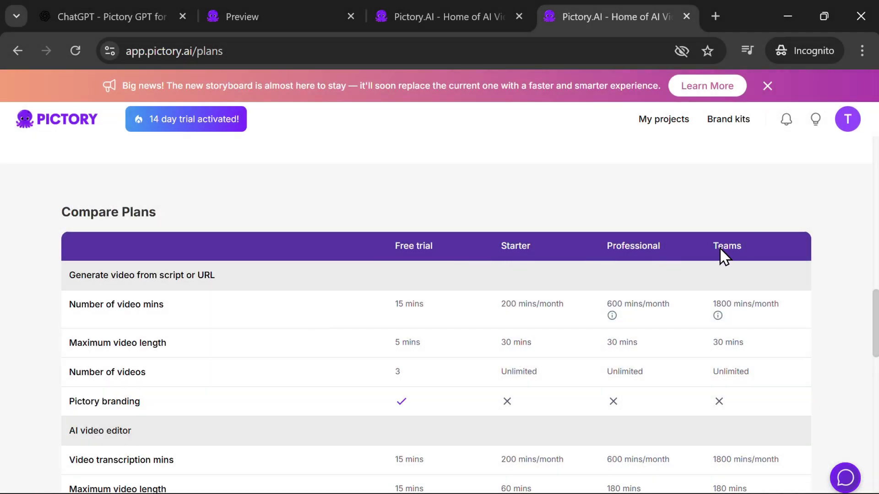
Scroll Pictory's plans: Starter 200, Professional 600, Teams 1800 video minutes monthly, billed annually
{"action": "scroll", "coordinate": [608, 236], "scroll_direction": "up", "scroll_amount": 20}
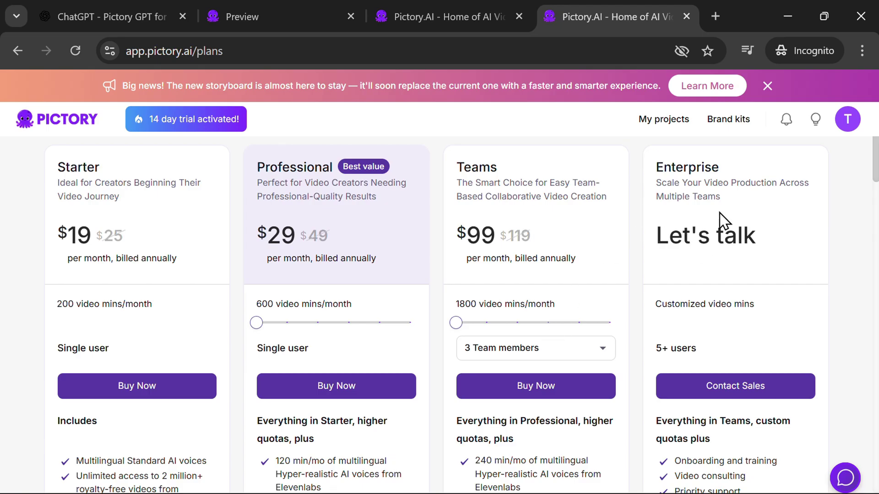
{"action": "scroll", "coordinate": [530, 274], "scroll_direction": "down", "scroll_amount": 20}
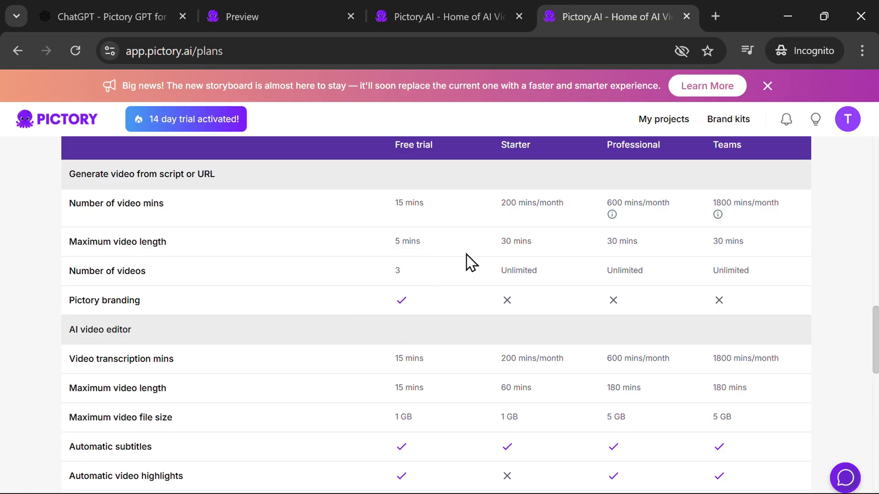
{"action": "scroll", "coordinate": [441, 287], "scroll_direction": "up", "scroll_amount": 20}
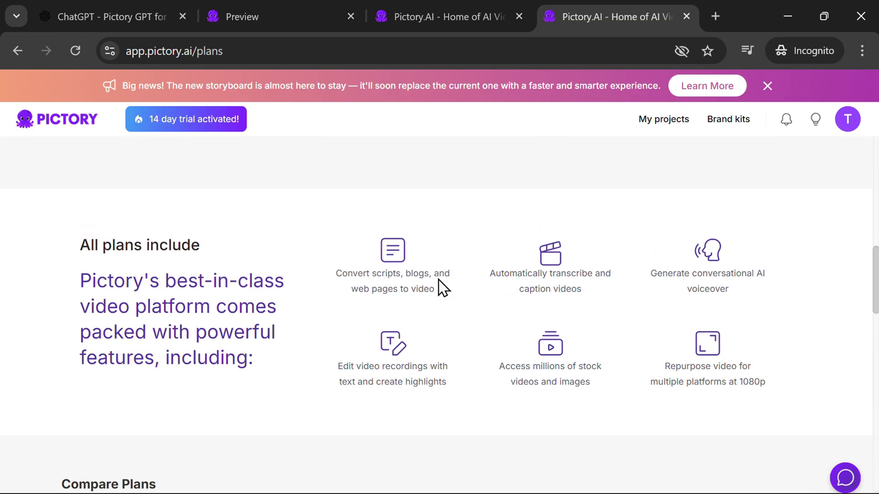
{"action": "scroll", "coordinate": [442, 287], "scroll_direction": "up", "scroll_amount": 6}
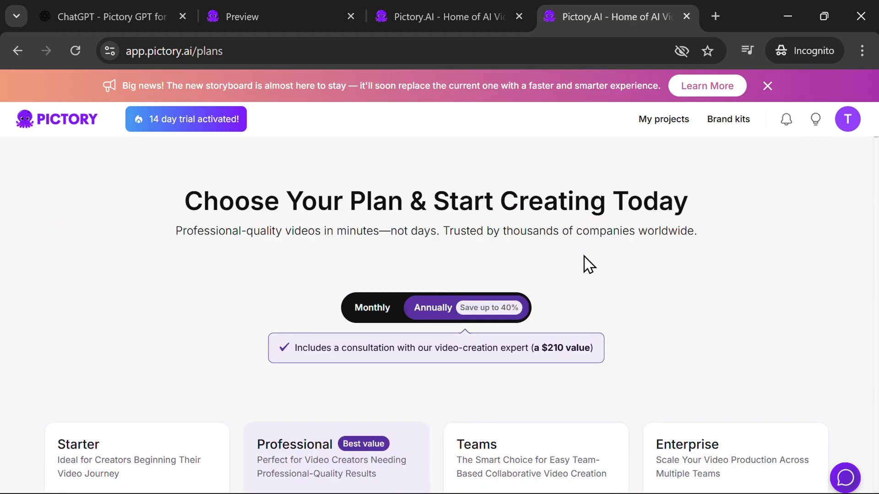
{"action": "scroll", "coordinate": [545, 347], "scroll_direction": "down", "scroll_amount": 10}
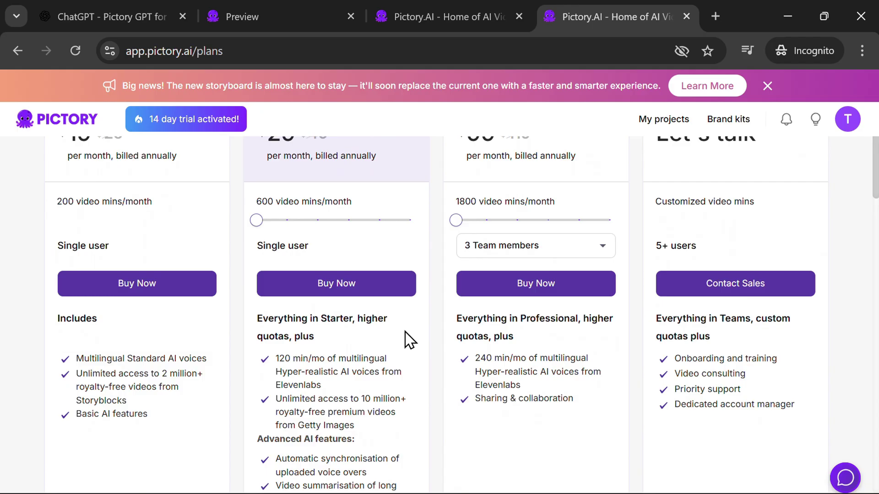
{"action": "scroll", "coordinate": [173, 198], "scroll_direction": "down", "scroll_amount": 15}
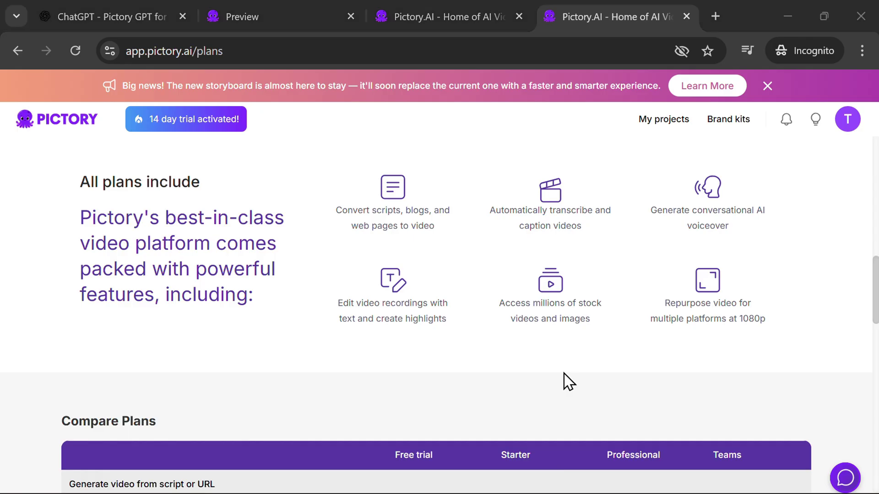
Switch to the Visla GPT chat and highlight its Video Creation heading
{"action": "key", "text": "alt+Tab"}
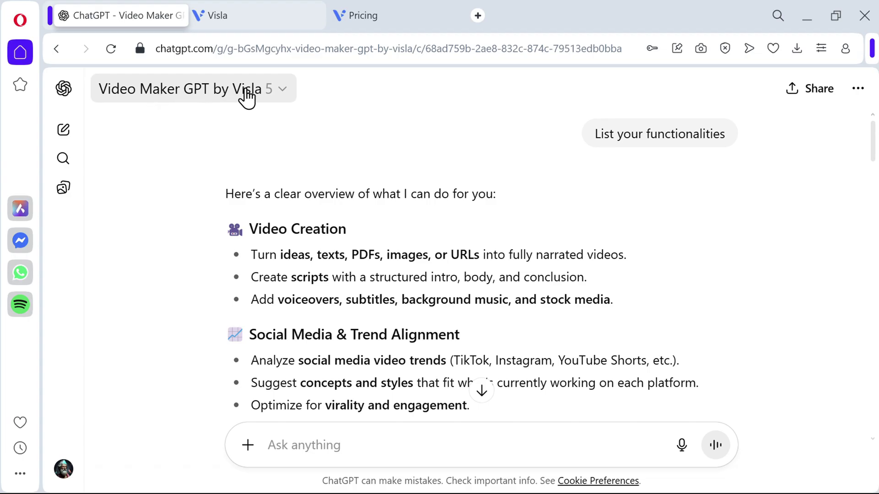
{"action": "scroll", "coordinate": [452, 247], "scroll_direction": "down", "scroll_amount": 1}
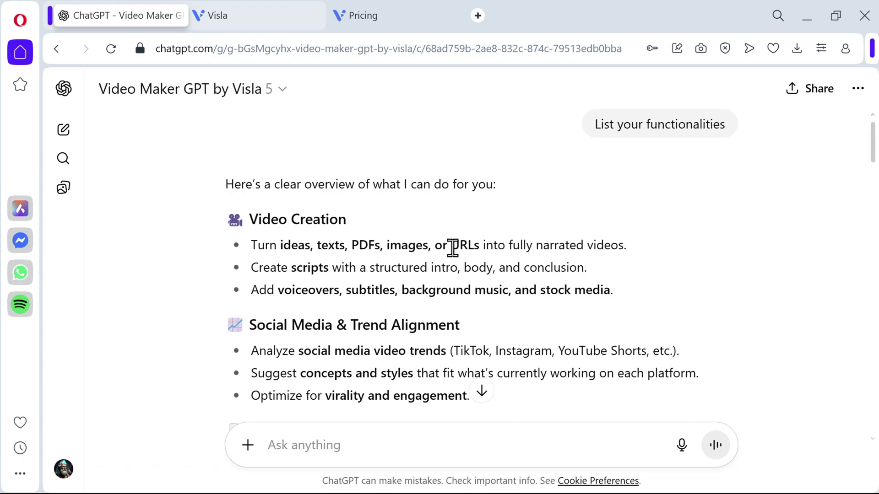
{"action": "scroll", "coordinate": [643, 149], "scroll_direction": "down", "scroll_amount": 1}
{"action": "scroll", "coordinate": [344, 192], "scroll_direction": "down", "scroll_amount": 2}
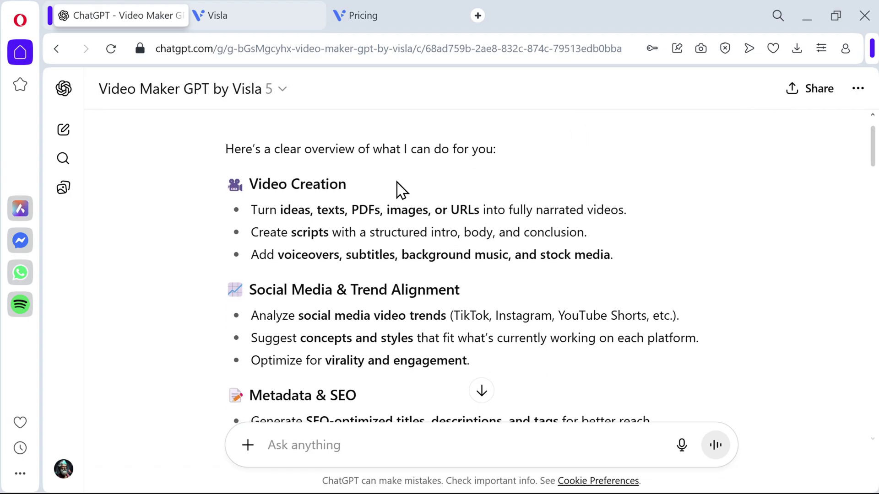
{"action": "left_click_drag", "start_coordinate": [254, 183], "coordinate": [347, 189]}
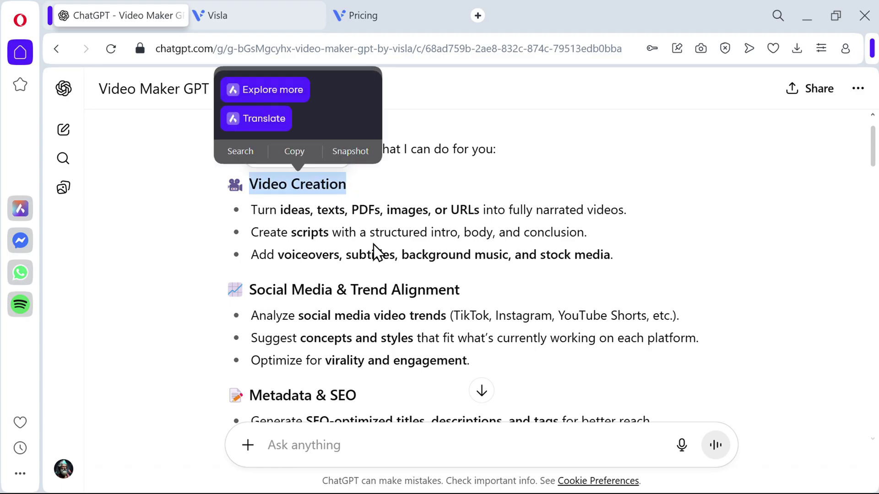
Highlight the Metadata & SEO heading and scroll down to the cat video prompt and script
{"action": "scroll", "coordinate": [403, 254], "scroll_direction": "down", "scroll_amount": 3}
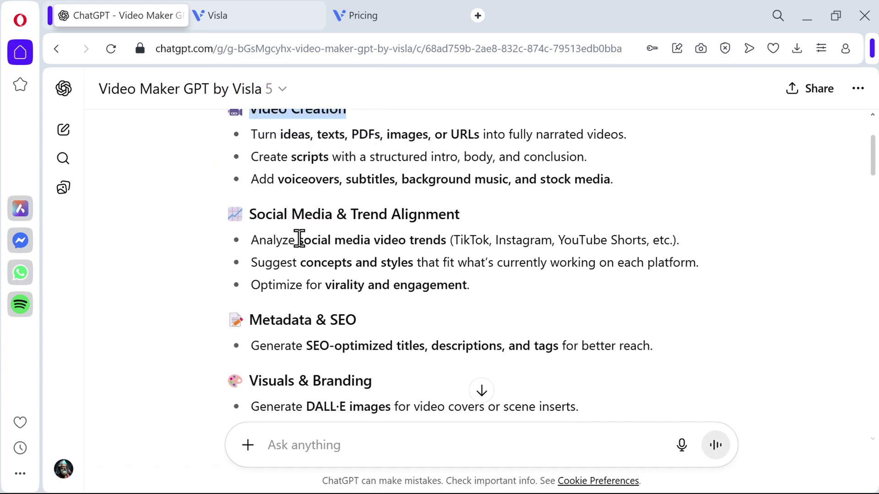
{"action": "scroll", "coordinate": [405, 218], "scroll_direction": "down", "scroll_amount": 3}
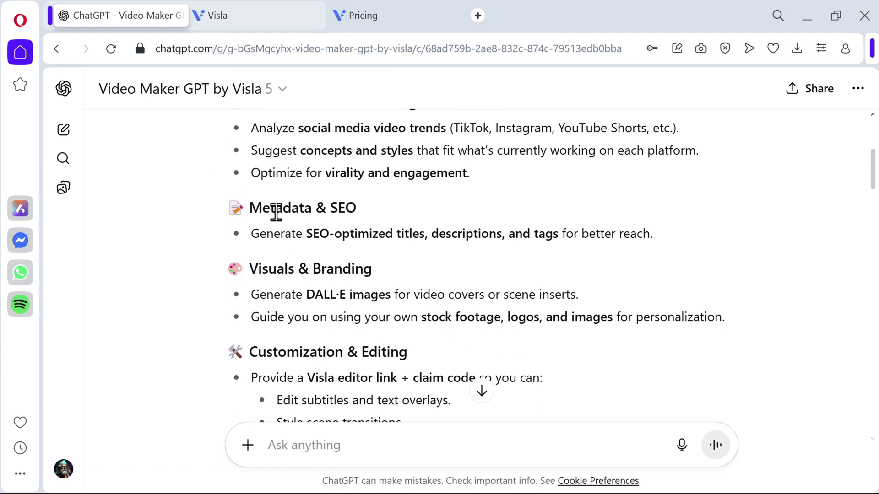
{"action": "left_click_drag", "start_coordinate": [263, 210], "coordinate": [366, 216]}
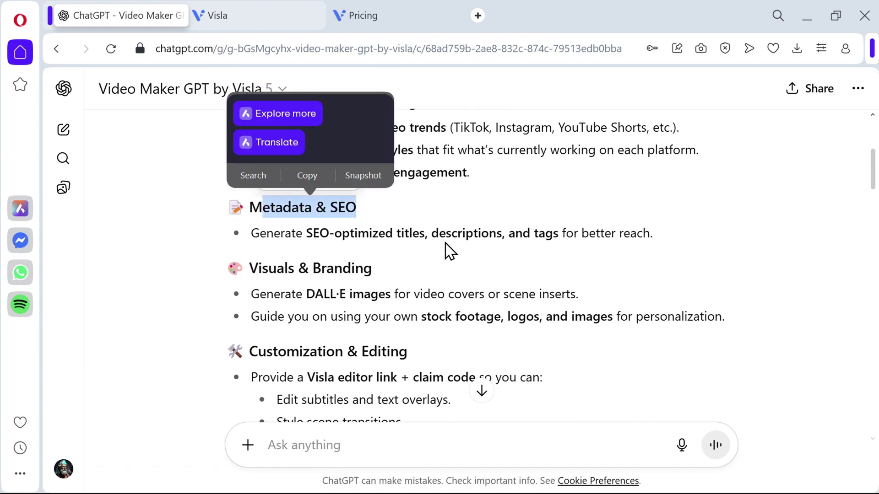
{"action": "scroll", "coordinate": [450, 251], "scroll_direction": "down", "scroll_amount": 10}
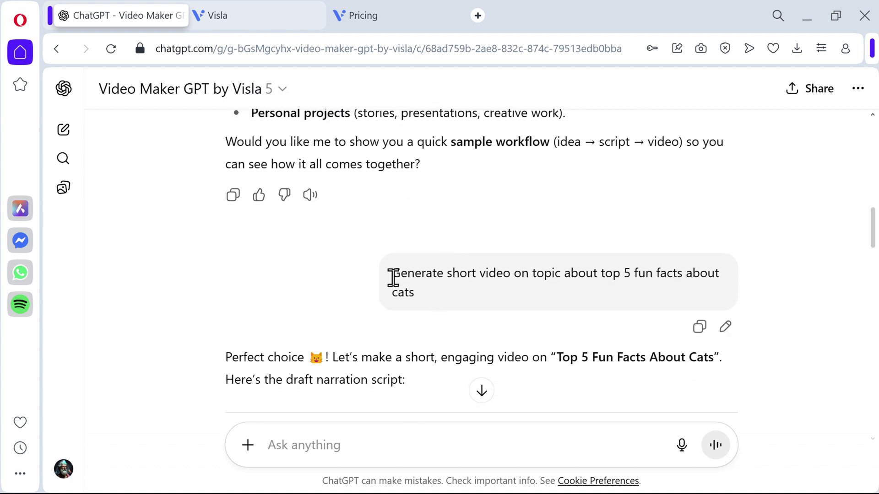
{"action": "left_click_drag", "start_coordinate": [392, 277], "coordinate": [422, 298]}
{"action": "scroll", "coordinate": [466, 314], "scroll_direction": "down", "scroll_amount": 2}
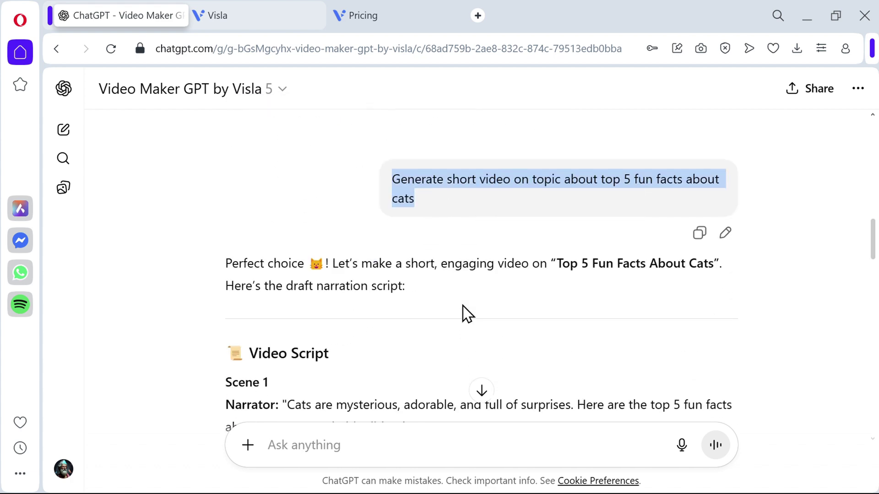
Highlight the Metadata (SEO Optimized) heading, Description and Tags, then reach the 'Your video is ready!' link
{"action": "scroll", "coordinate": [465, 314], "scroll_direction": "down", "scroll_amount": 3}
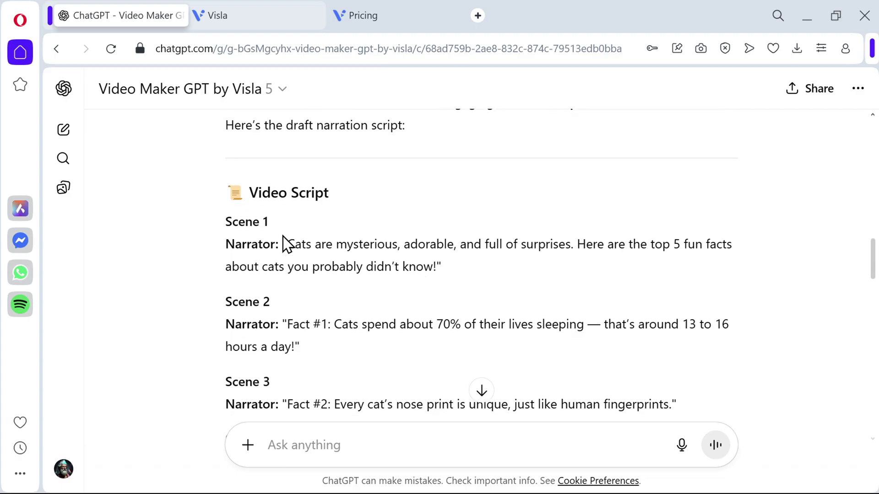
{"action": "scroll", "coordinate": [261, 237], "scroll_direction": "down", "scroll_amount": 2}
{"action": "scroll", "coordinate": [258, 327], "scroll_direction": "down", "scroll_amount": 2}
{"action": "scroll", "coordinate": [260, 328], "scroll_direction": "down", "scroll_amount": 7}
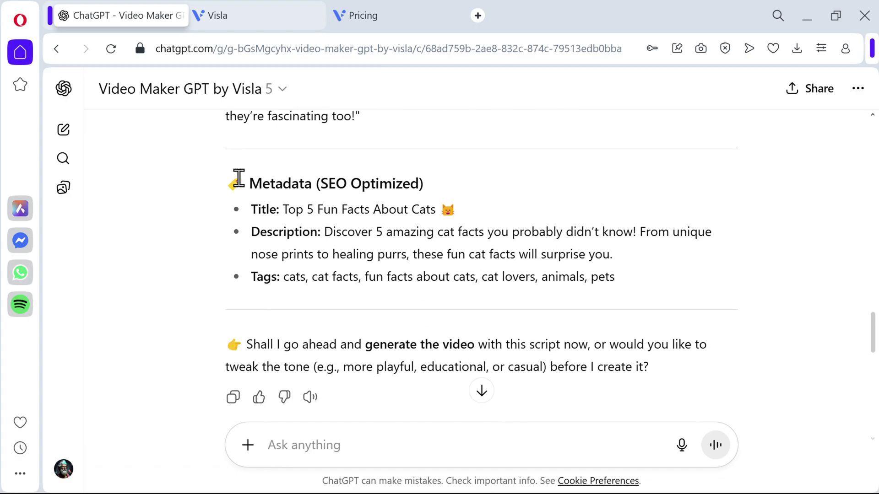
{"action": "left_click_drag", "start_coordinate": [249, 182], "coordinate": [445, 195]}
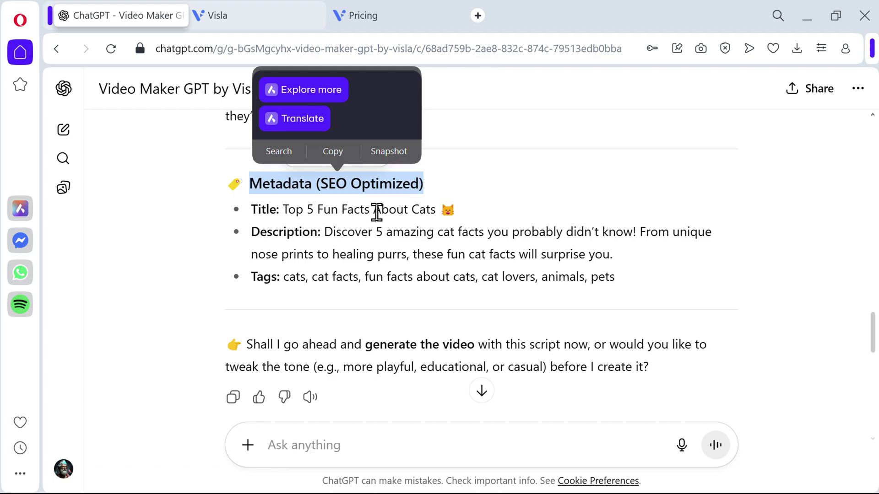
{"action": "left_click_drag", "start_coordinate": [323, 233], "coordinate": [348, 233]}
{"action": "left_click_drag", "start_coordinate": [251, 276], "coordinate": [312, 277]}
{"action": "scroll", "coordinate": [421, 312], "scroll_direction": "down", "scroll_amount": 1}
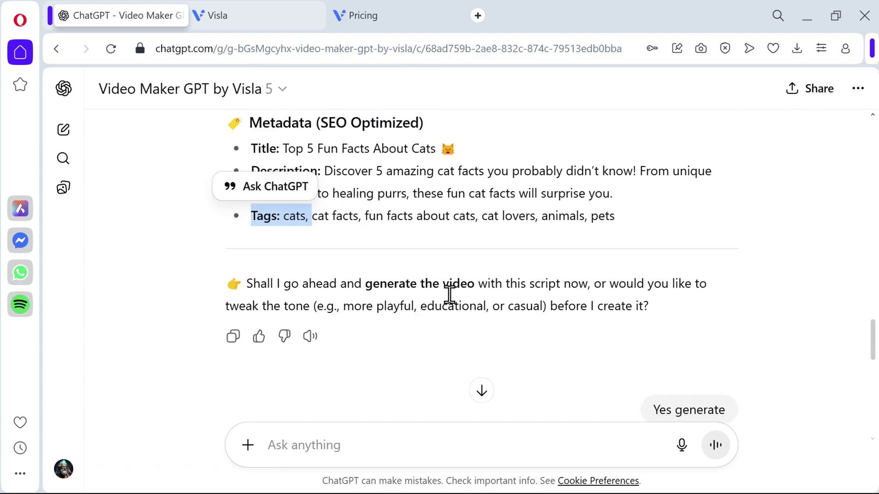
{"action": "scroll", "coordinate": [444, 275], "scroll_direction": "down", "scroll_amount": 2}
{"action": "scroll", "coordinate": [479, 264], "scroll_direction": "down", "scroll_amount": 3}
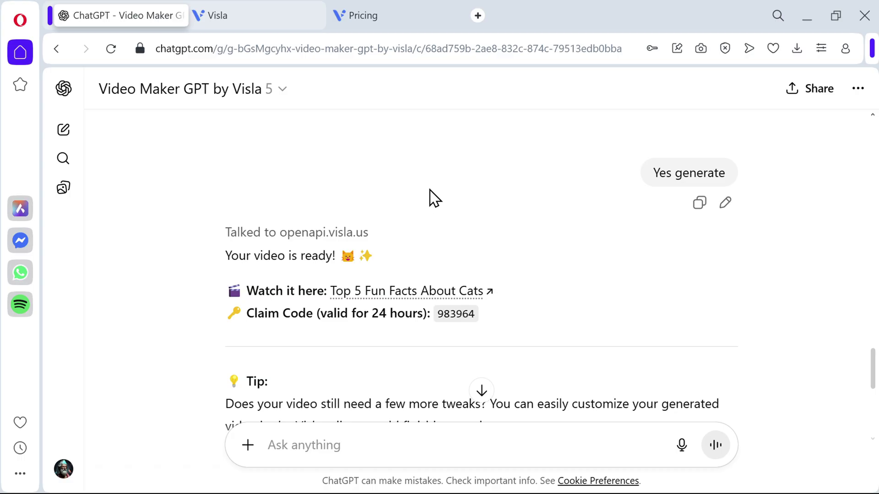
Play the Visla cat-facts project preview, pausing it at 0:24, 0:36, and finally 0:41 of 1:03
{"action": "left_click", "coordinate": [259, 4]}
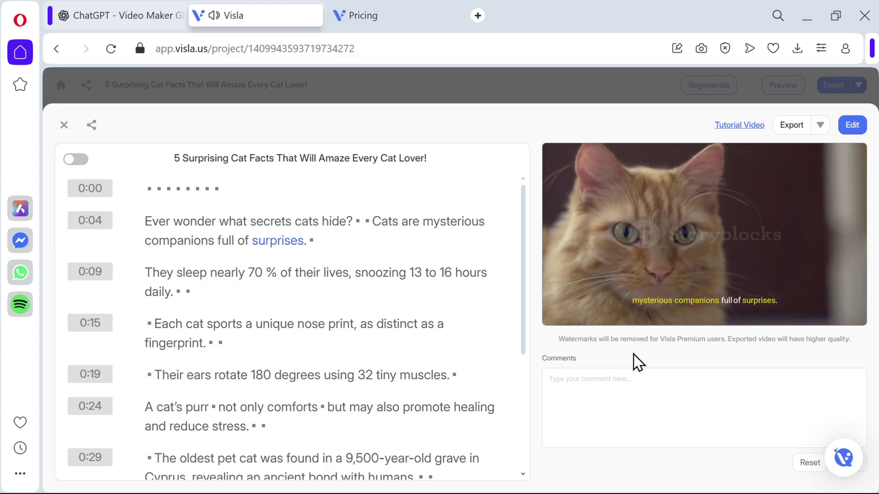
{"action": "mouse_move", "coordinate": [612, 309]}
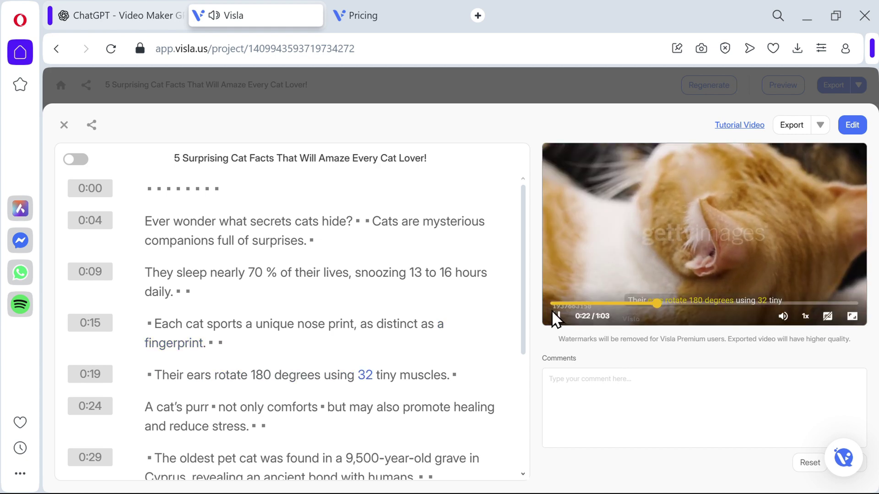
{"action": "right_click", "coordinate": [555, 316]}
{"action": "left_click", "coordinate": [549, 315]}
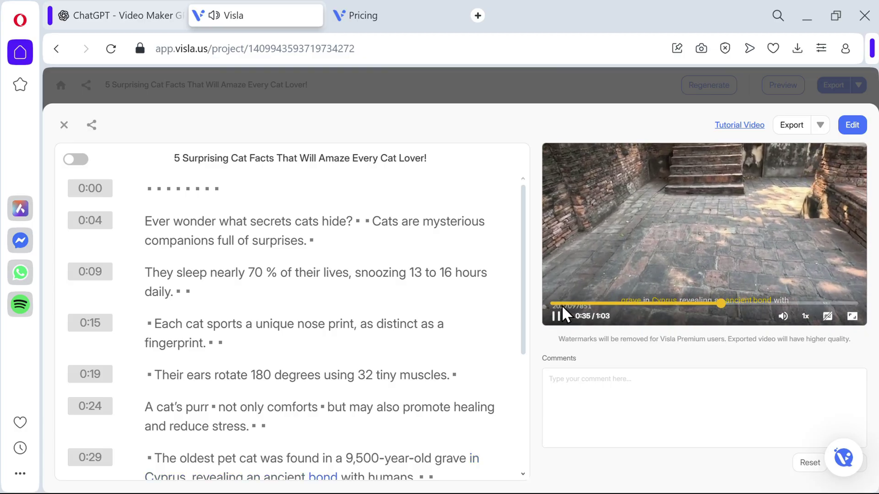
{"action": "left_click", "coordinate": [556, 317]}
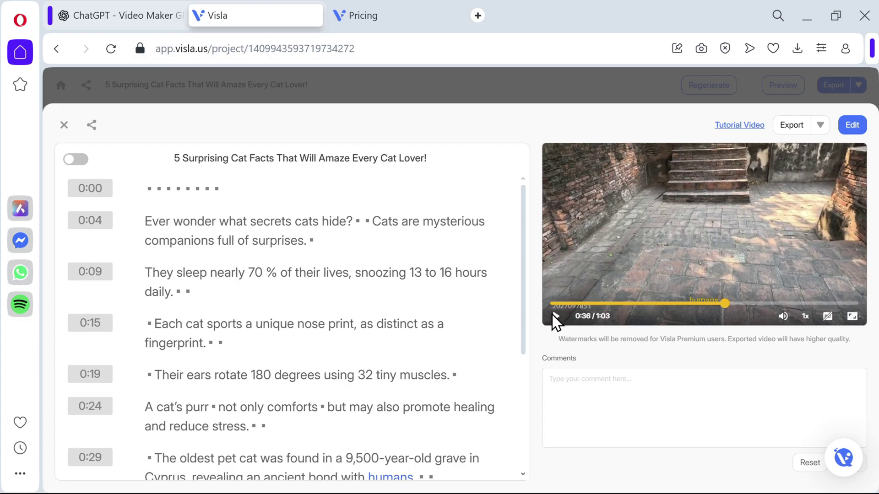
{"action": "left_click", "coordinate": [556, 316]}
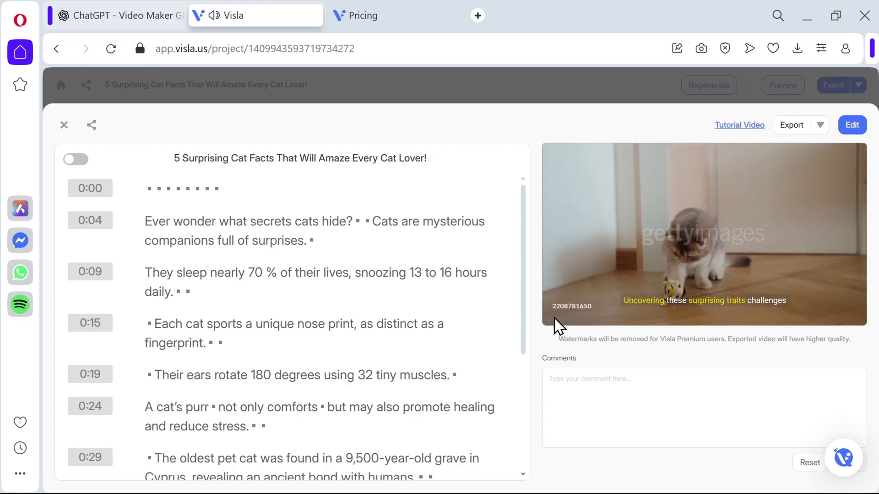
{"action": "left_click", "coordinate": [556, 317]}
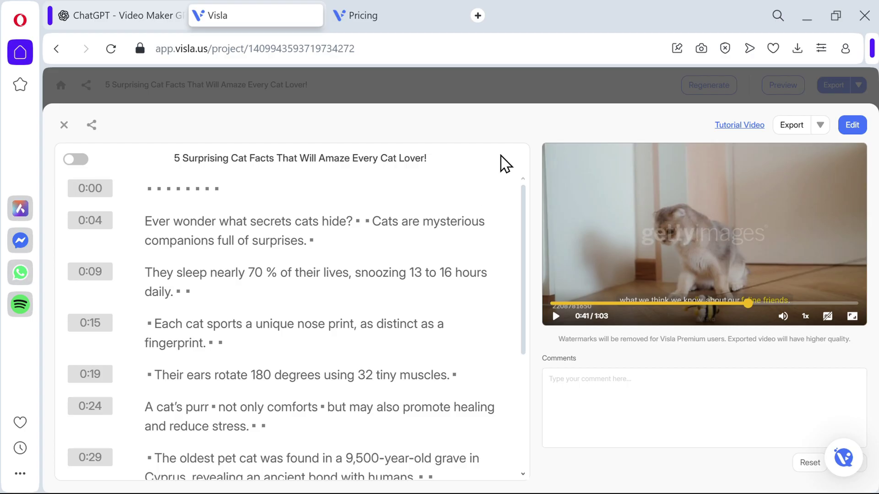
Review the cat-facts script to its end, then play the preview on to 0:46 and pause
{"action": "scroll", "coordinate": [427, 200], "scroll_direction": "down", "scroll_amount": 5}
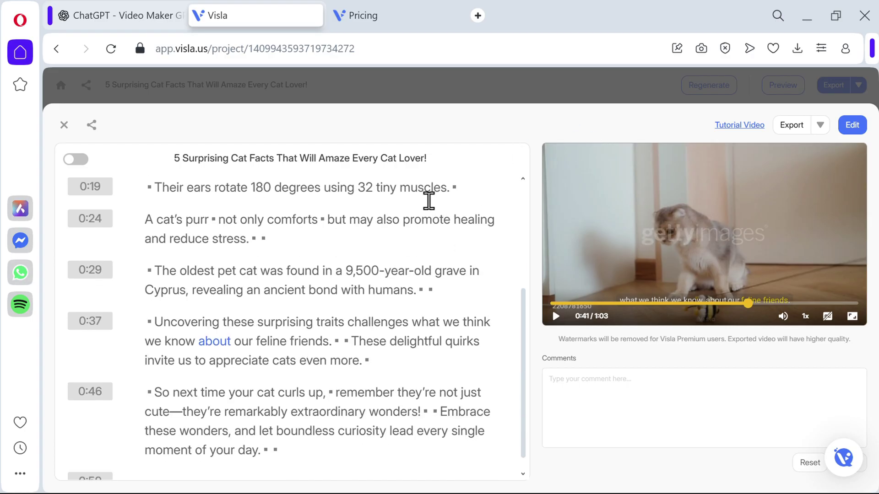
{"action": "scroll", "coordinate": [428, 200], "scroll_direction": "up", "scroll_amount": 5}
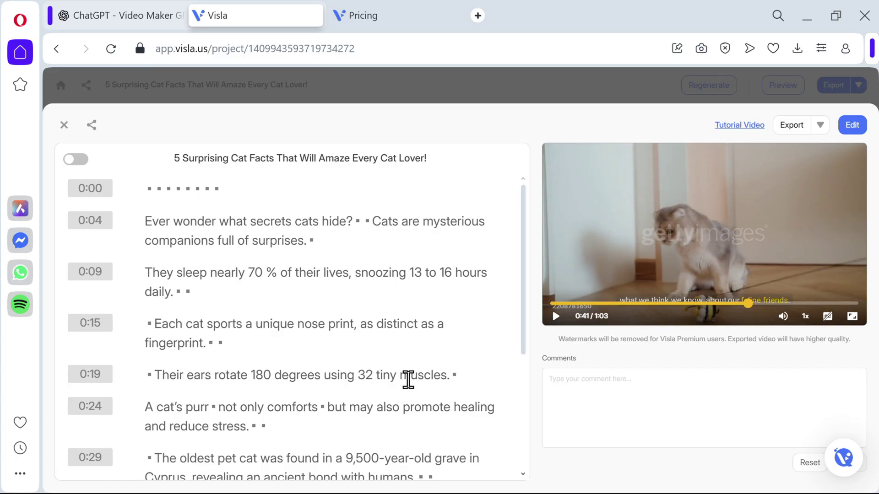
{"action": "scroll", "coordinate": [408, 379], "scroll_direction": "down", "scroll_amount": 5}
{"action": "scroll", "coordinate": [408, 380], "scroll_direction": "up", "scroll_amount": 5}
{"action": "scroll", "coordinate": [408, 380], "scroll_direction": "down", "scroll_amount": 3}
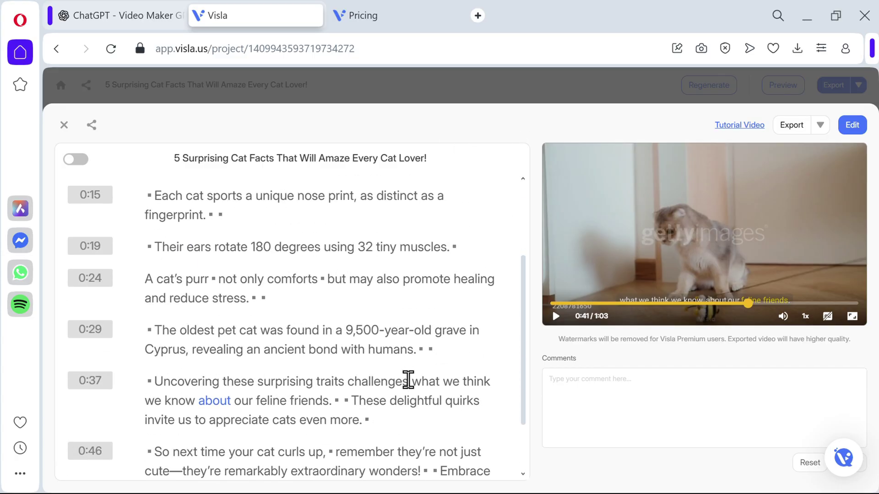
{"action": "scroll", "coordinate": [408, 380], "scroll_direction": "down", "scroll_amount": 2}
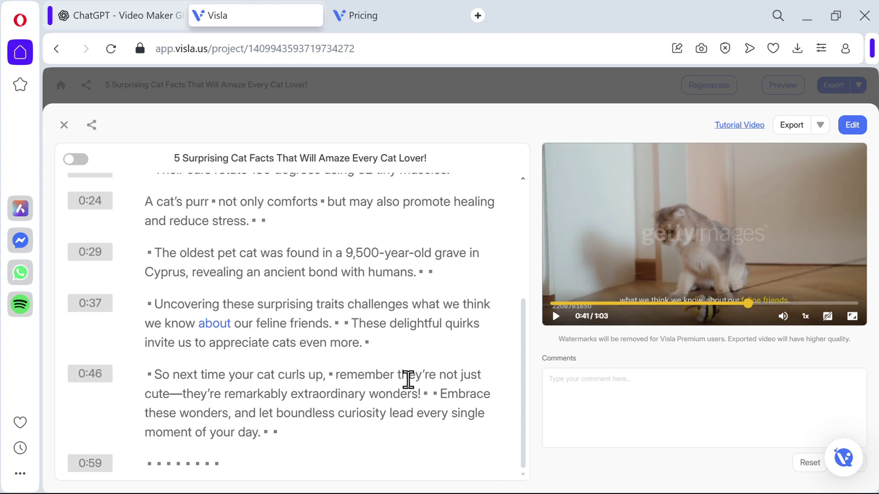
{"action": "scroll", "coordinate": [408, 380], "scroll_direction": "up", "scroll_amount": 4}
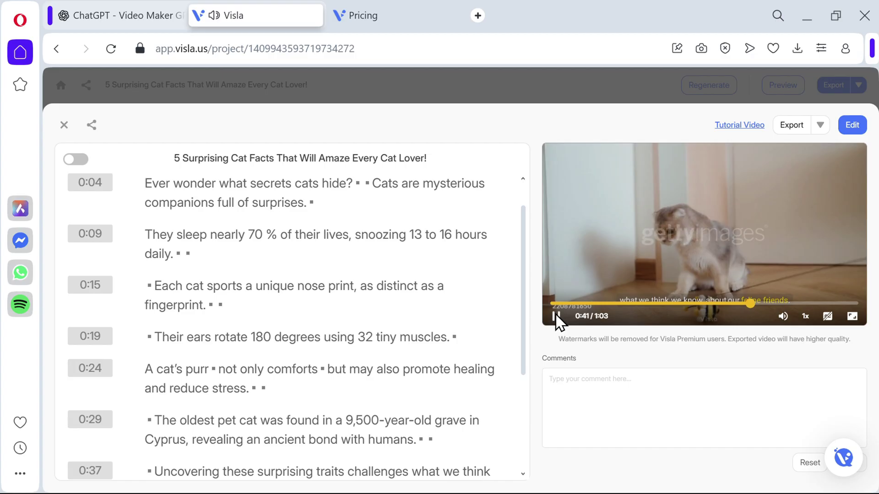
{"action": "left_click", "coordinate": [555, 315]}
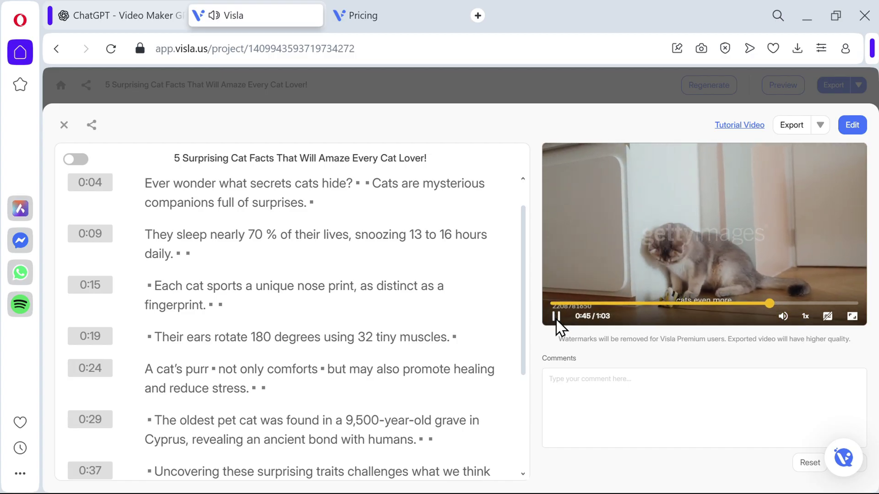
{"action": "left_click", "coordinate": [557, 320]}
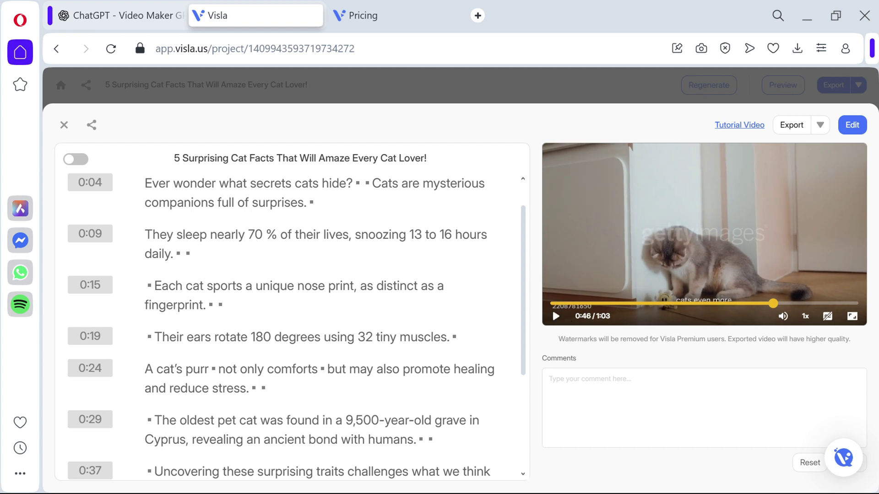
{"action": "key", "text": "alt+Tab"}
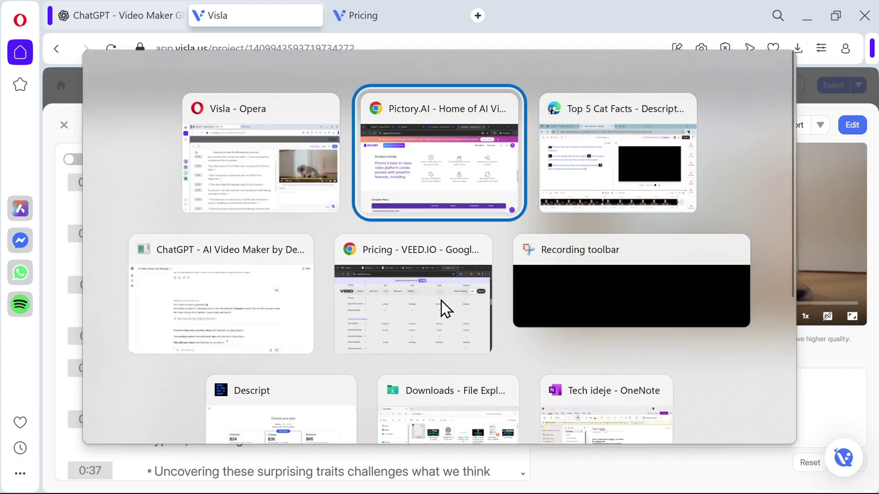
{"action": "key", "text": "alt+Tab"}
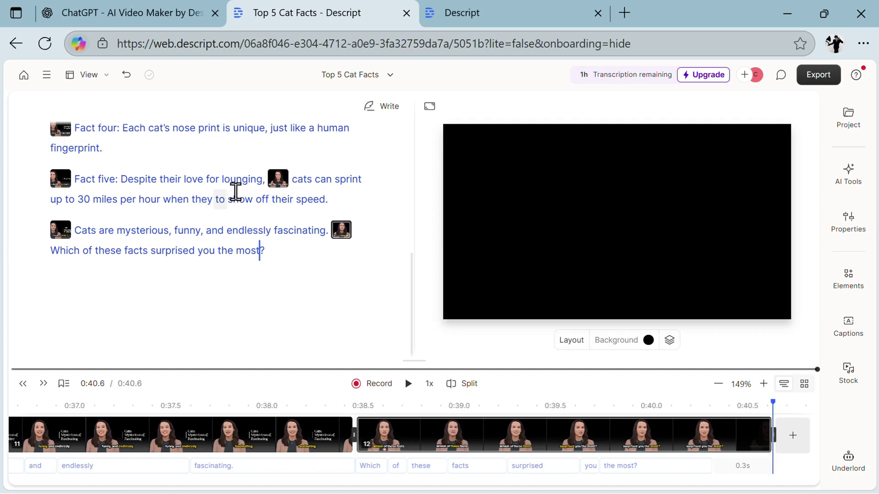
{"action": "scroll", "coordinate": [235, 192], "scroll_direction": "up", "scroll_amount": 8}
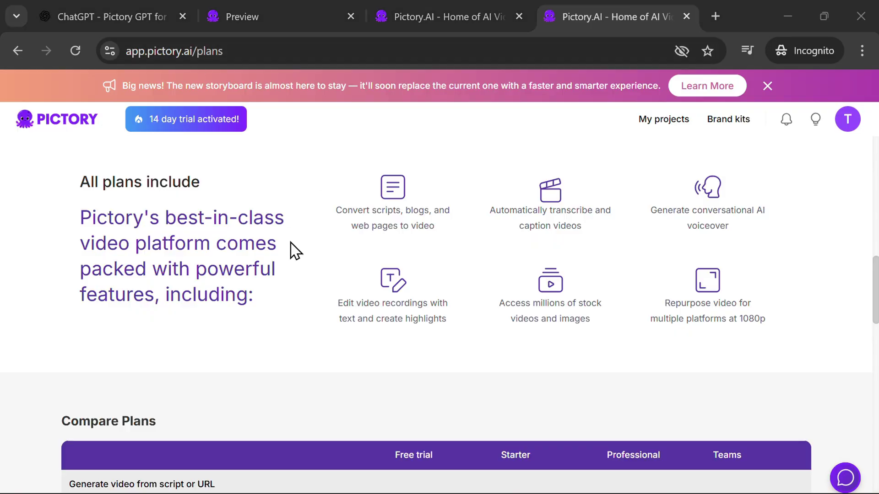
{"action": "key", "text": "alt+Tab"}
{"action": "key", "text": "alt+Tab"}
{"action": "key", "text": "alt+Tab"}
{"action": "key", "text": "alt+Tab"}
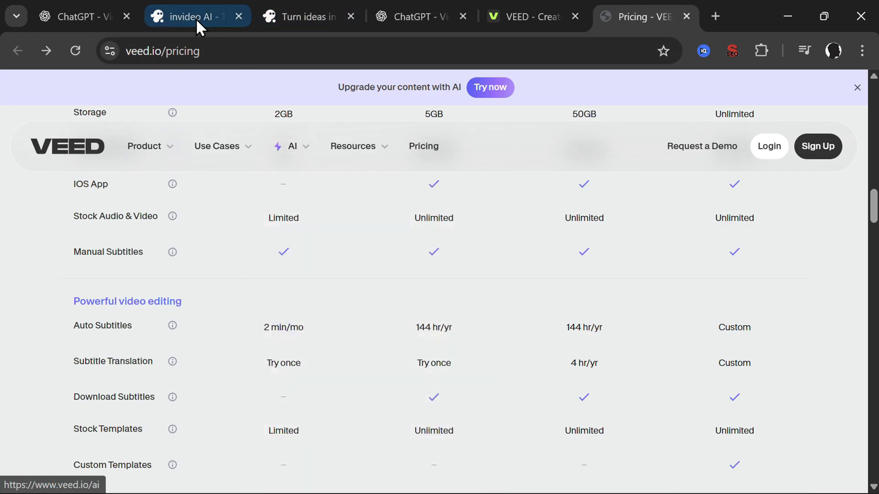
{"action": "right_click", "coordinate": [192, 16]}
{"action": "left_click", "coordinate": [177, 26]}
{"action": "left_click", "coordinate": [178, 26]}
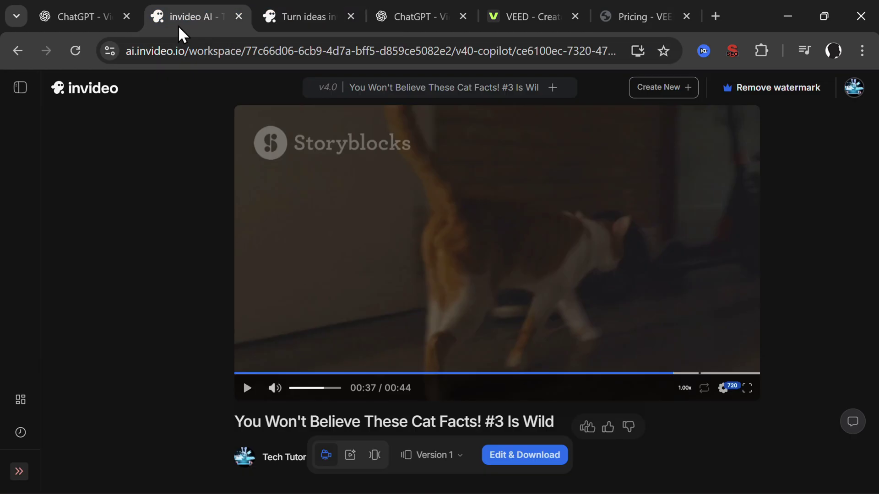
{"action": "key", "text": "alt+Tab"}
{"action": "key", "text": "alt+Tab"}
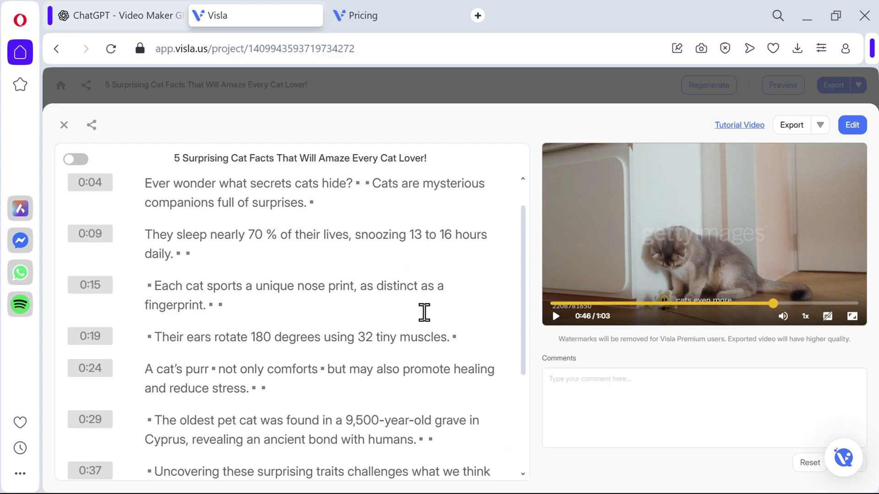
Return to the ChatGPT tab showing Video Maker GPT by Visla's 'Top 5 Fun Facts About Cats' video link
{"action": "scroll", "coordinate": [468, 276], "scroll_direction": "up", "scroll_amount": 1}
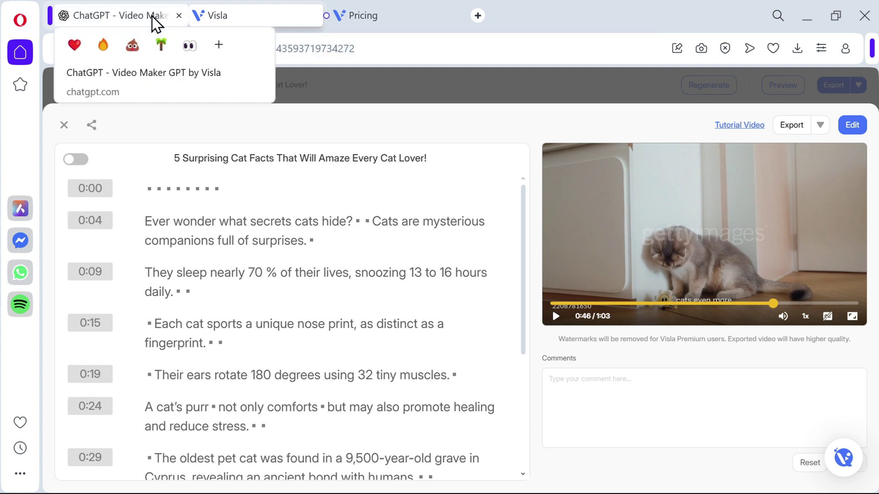
{"action": "scroll", "coordinate": [471, 316], "scroll_direction": "down", "scroll_amount": 5}
{"action": "scroll", "coordinate": [471, 316], "scroll_direction": "up", "scroll_amount": 5}
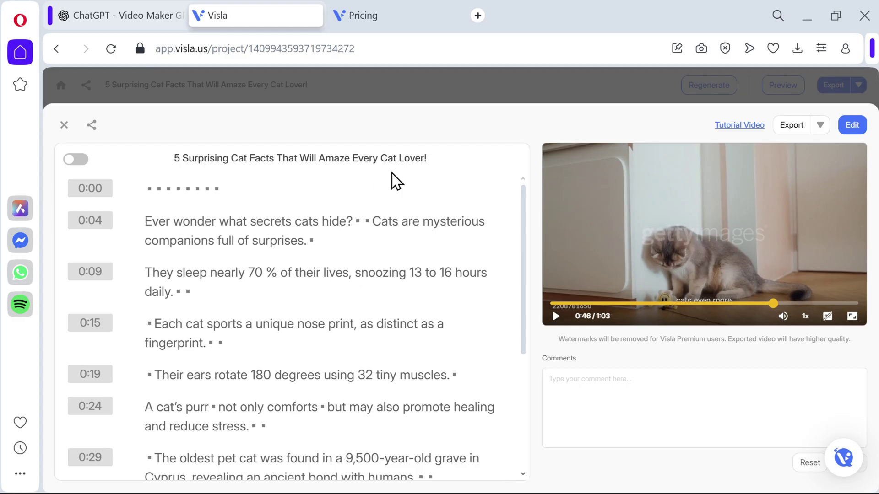
{"action": "left_click", "coordinate": [114, 28]}
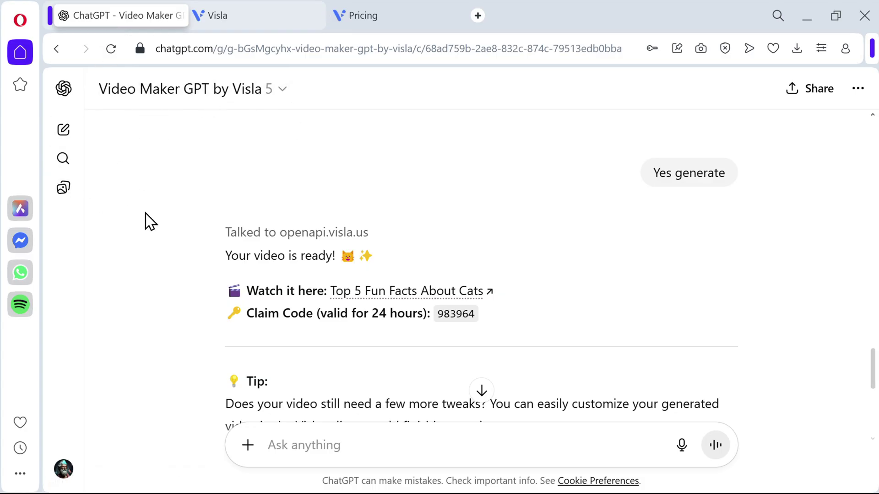
Search the Explore GPTs directory for 'video'
{"action": "left_click", "coordinate": [64, 90]}
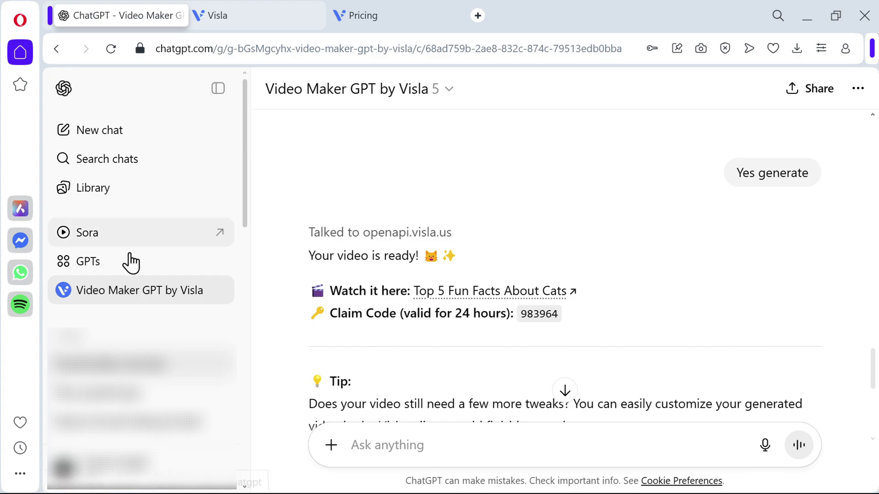
{"action": "left_click", "coordinate": [93, 263]}
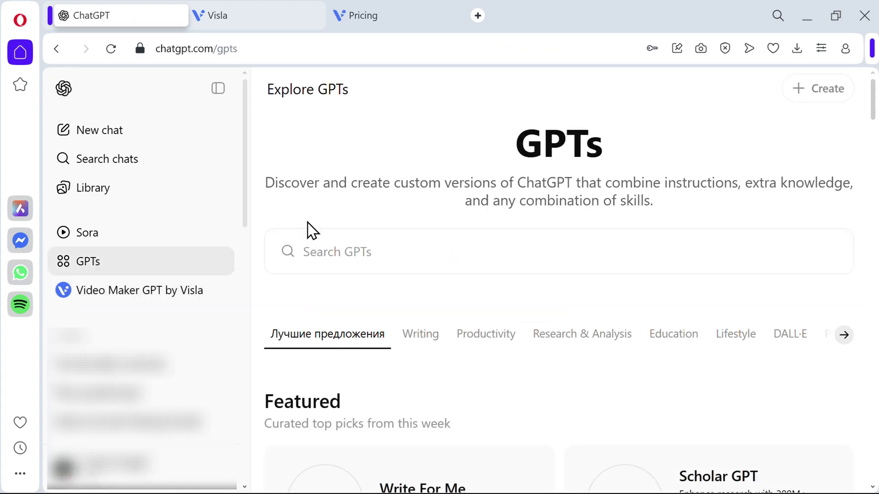
{"action": "left_click", "coordinate": [430, 251]}
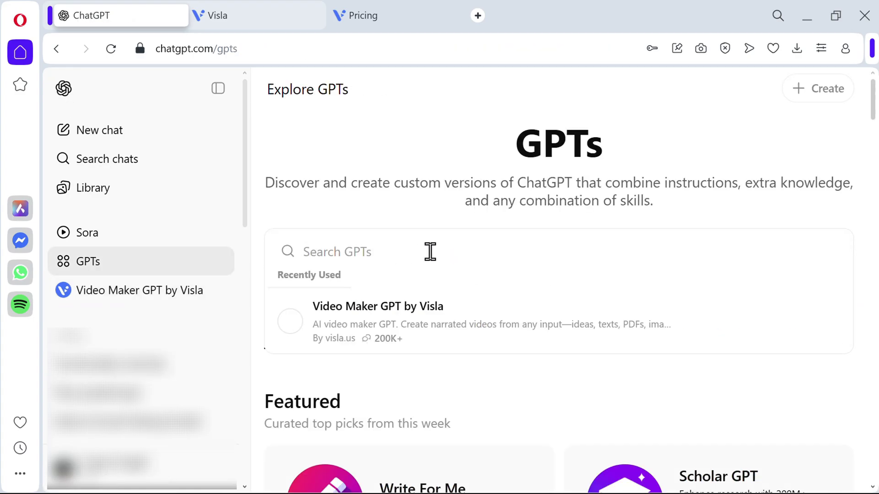
{"action": "type", "text": "video"}
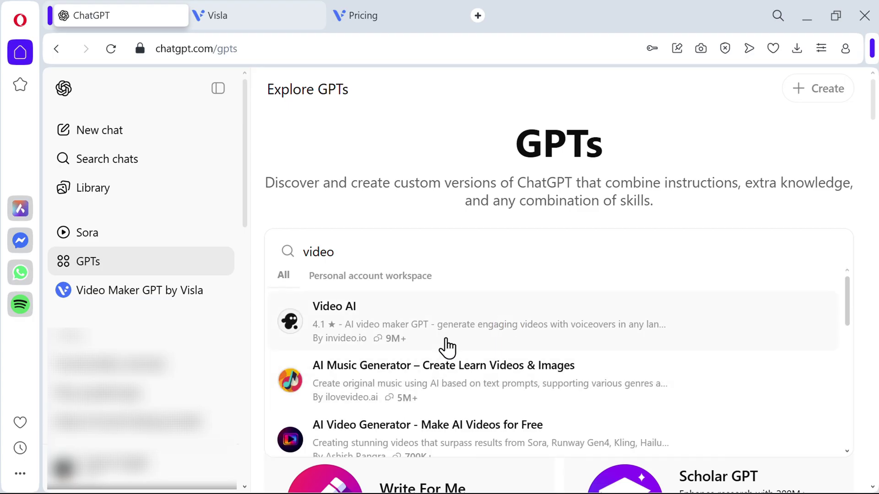
Browse the 'video' GPT results, then clear the search to show the Featured picks
{"action": "scroll", "coordinate": [437, 340], "scroll_direction": "down", "scroll_amount": 2}
{"action": "scroll", "coordinate": [406, 336], "scroll_direction": "down", "scroll_amount": 4}
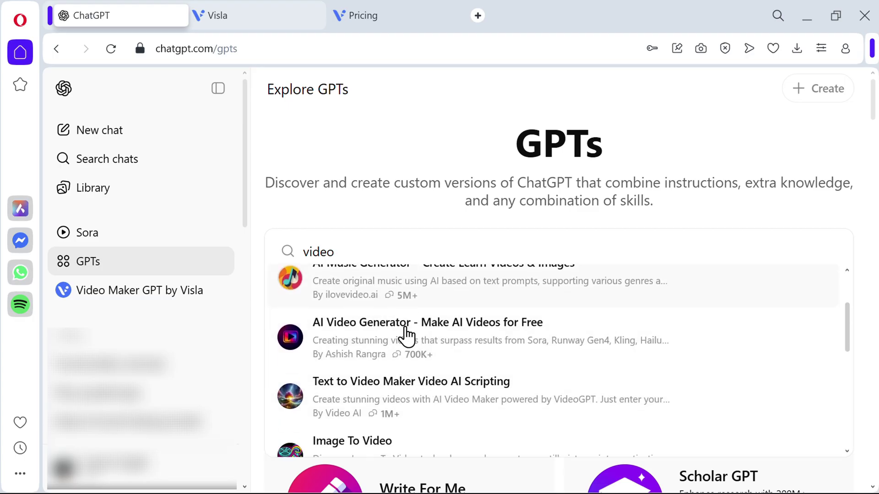
{"action": "scroll", "coordinate": [354, 402], "scroll_direction": "down", "scroll_amount": 3}
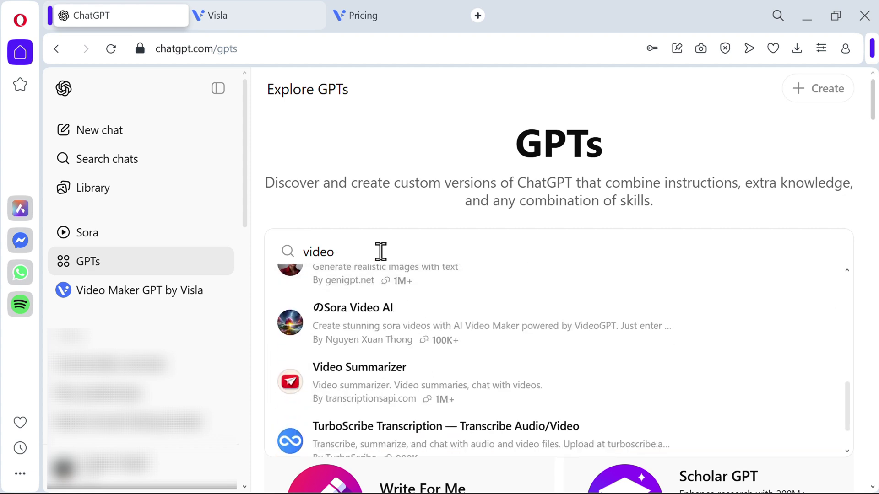
{"action": "double_click", "coordinate": [348, 252]}
{"action": "key", "text": "BackSpace"}
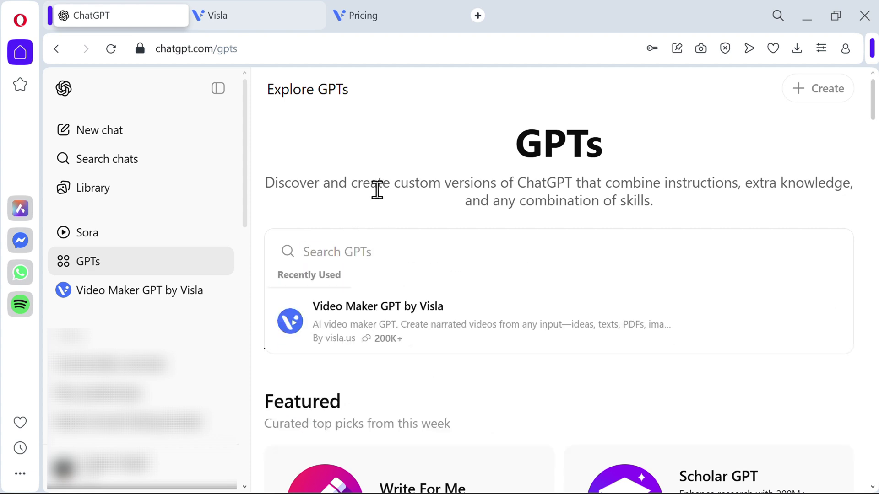
{"action": "left_click", "coordinate": [374, 186]}
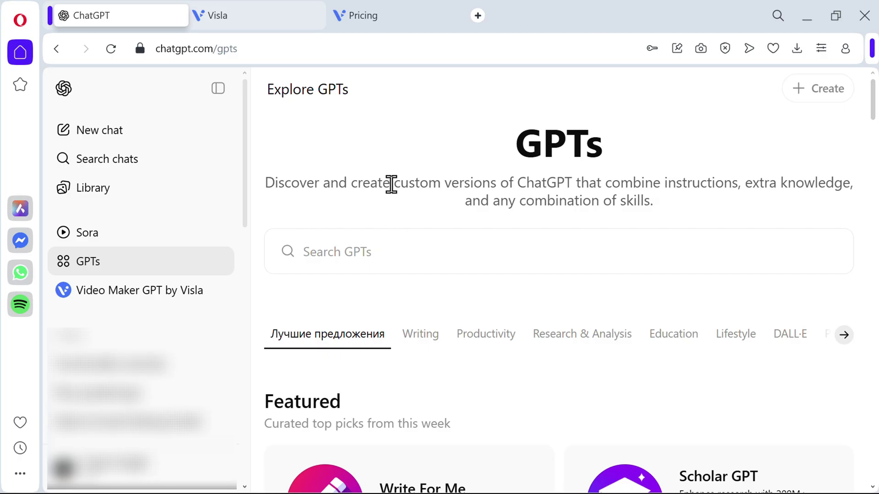